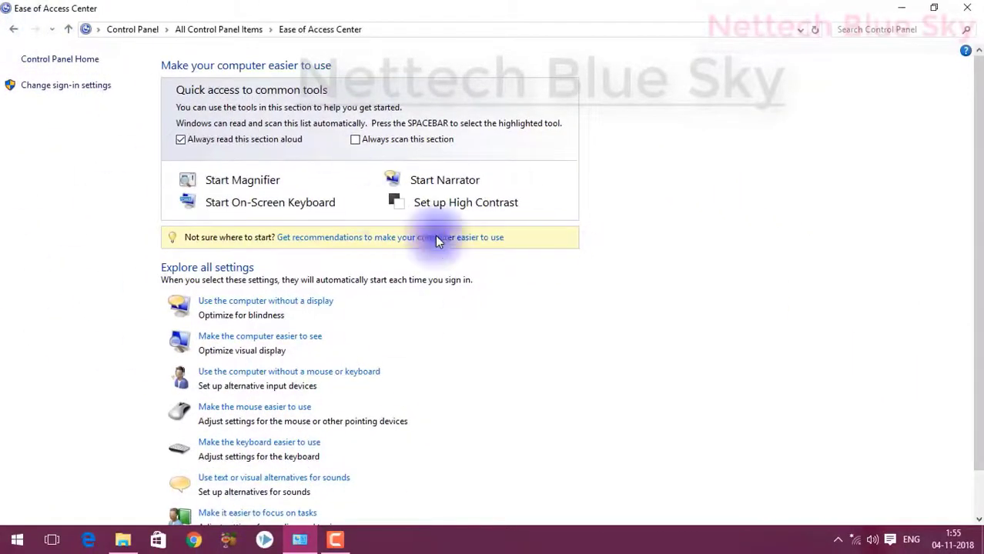
- Return to the All Control Panel Items list, then open a File Explorer window and maximize it
{"action": "left_click", "coordinate": [69, 30]}
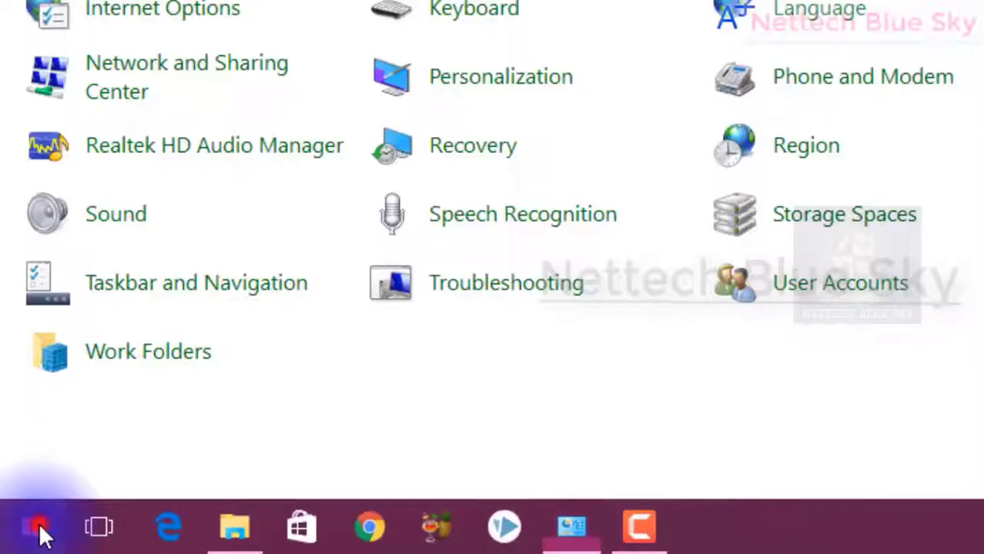
{"action": "left_click", "coordinate": [38, 525]}
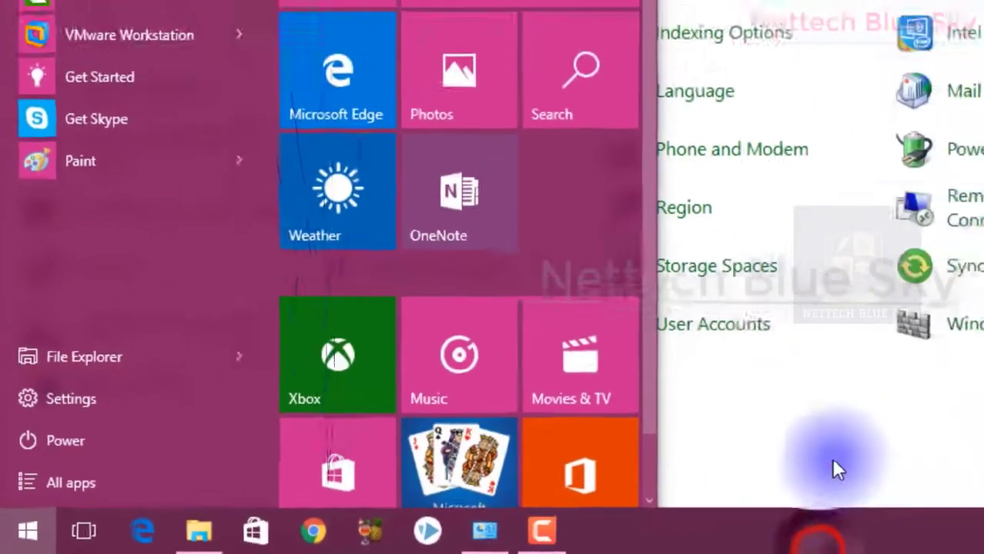
{"action": "left_click", "coordinate": [520, 493]}
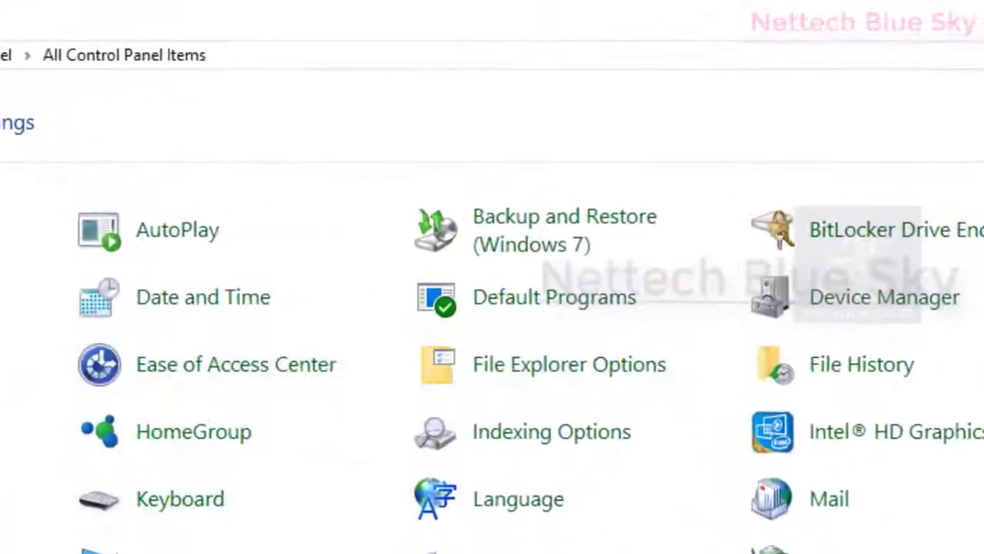
{"action": "key", "text": "super"}
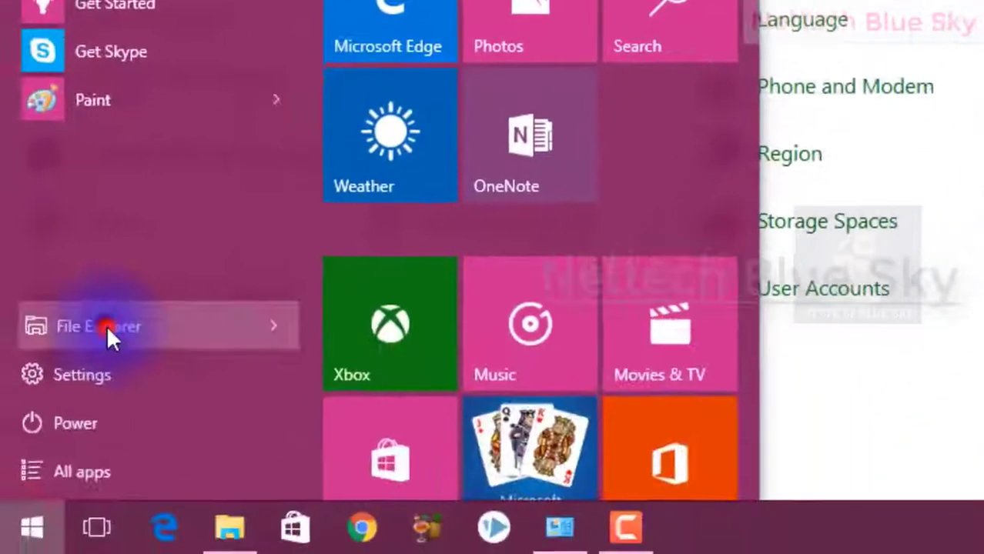
{"action": "left_click", "coordinate": [105, 329]}
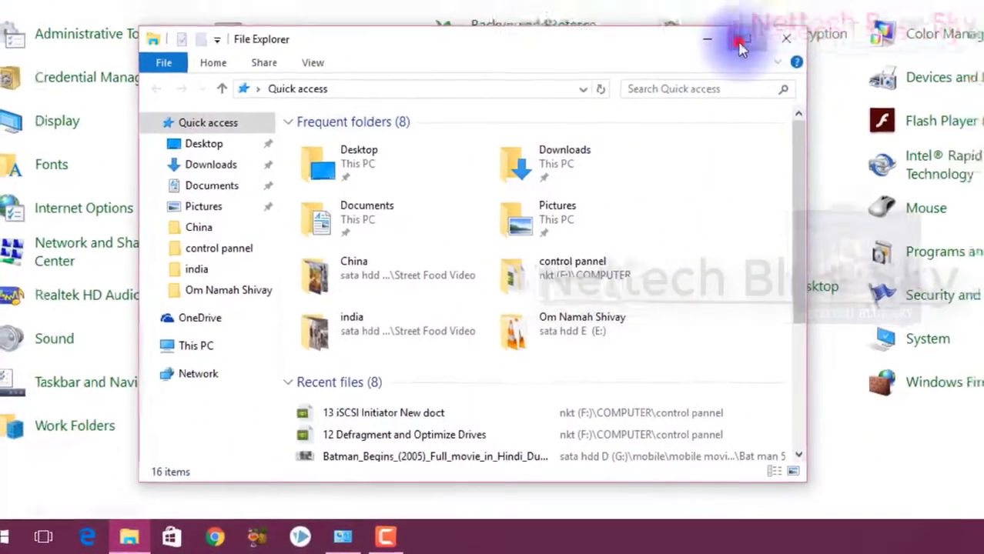
{"action": "left_click", "coordinate": [777, 13]}
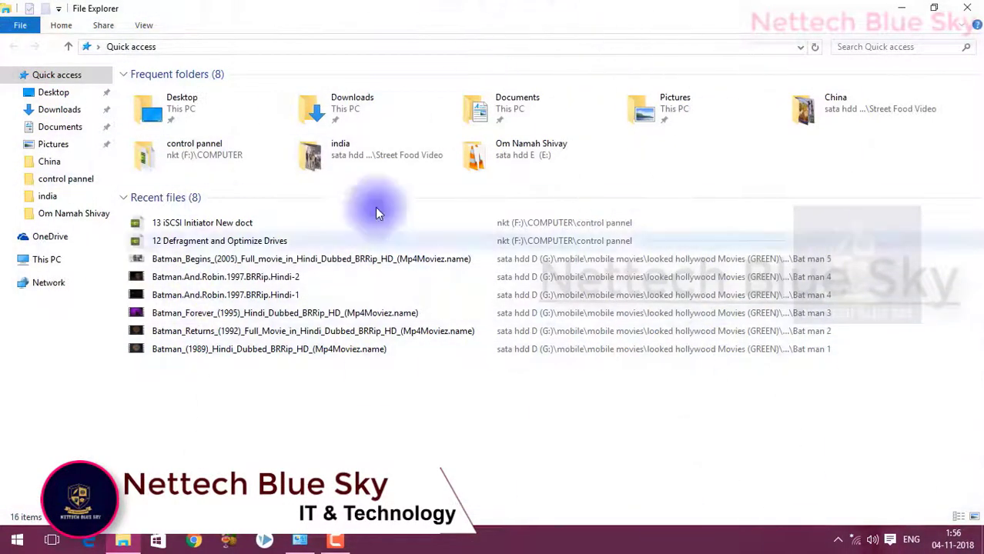
- Switch back to Control Panel, open File Explorer Options and reposition its dialog
{"action": "left_click", "coordinate": [306, 546]}
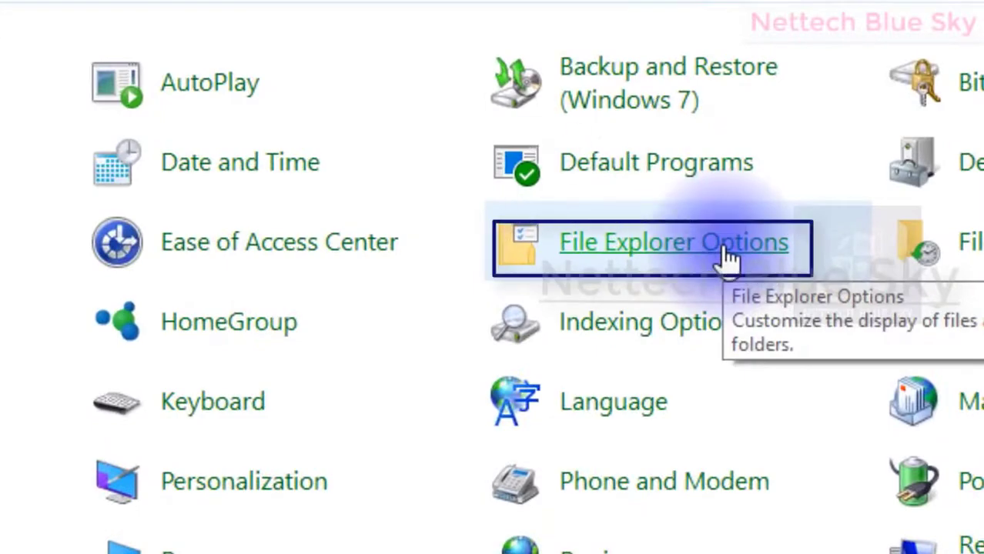
{"action": "left_click", "coordinate": [727, 247]}
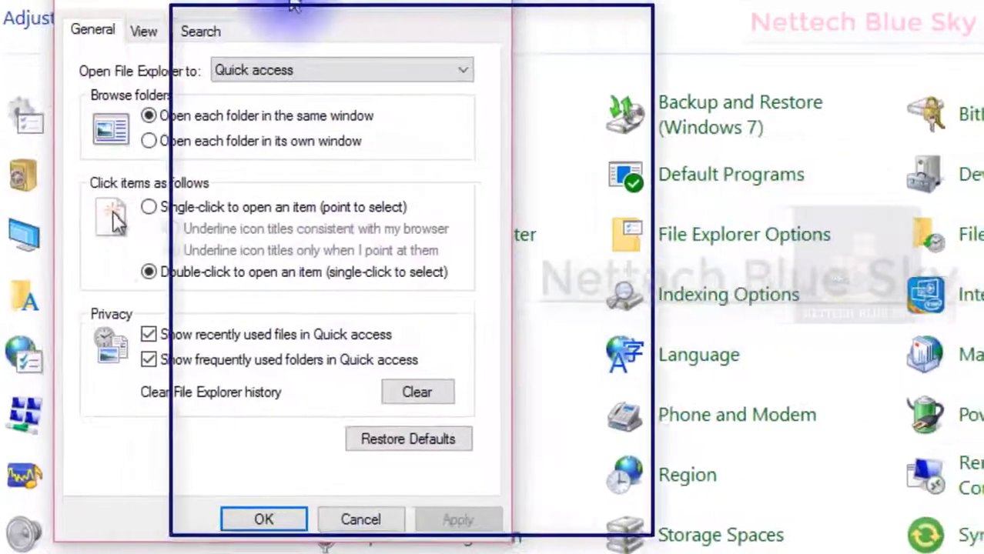
{"action": "left_click_drag", "start_coordinate": [295, 4], "coordinate": [748, 32]}
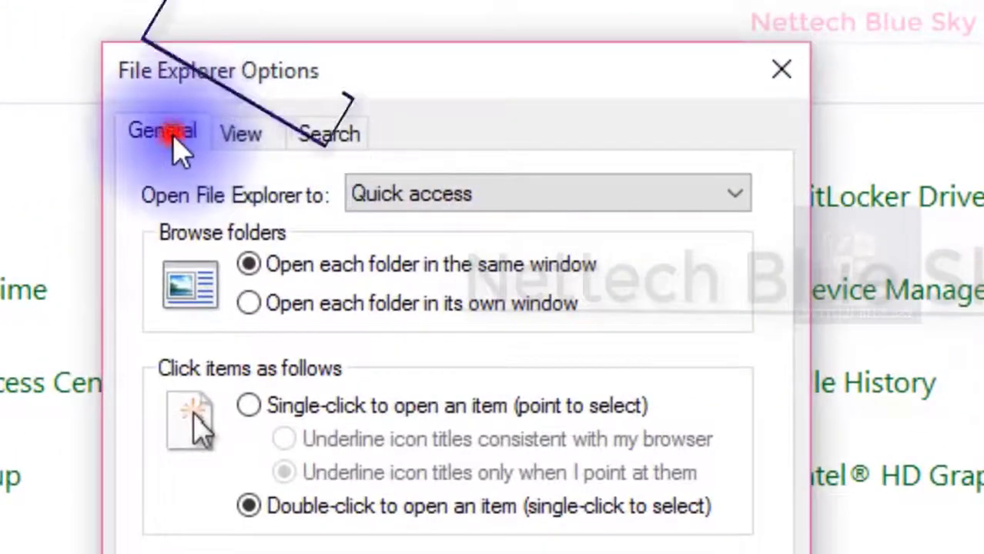
- Look through the File Explorer Options pages, then keep Quick access as the location File Explorer opens to
{"action": "left_click", "coordinate": [341, 116]}
{"action": "left_click", "coordinate": [322, 150]}
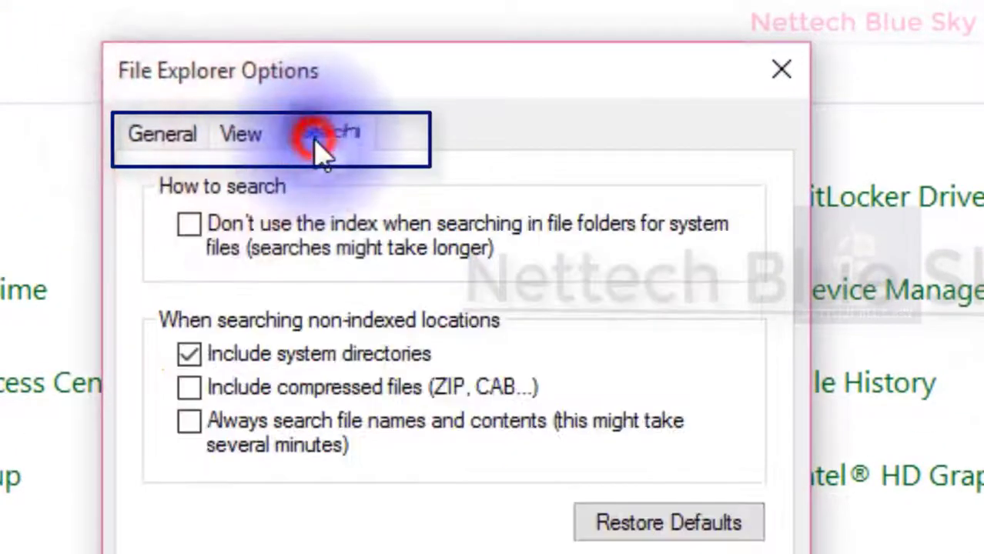
{"action": "left_click", "coordinate": [166, 142]}
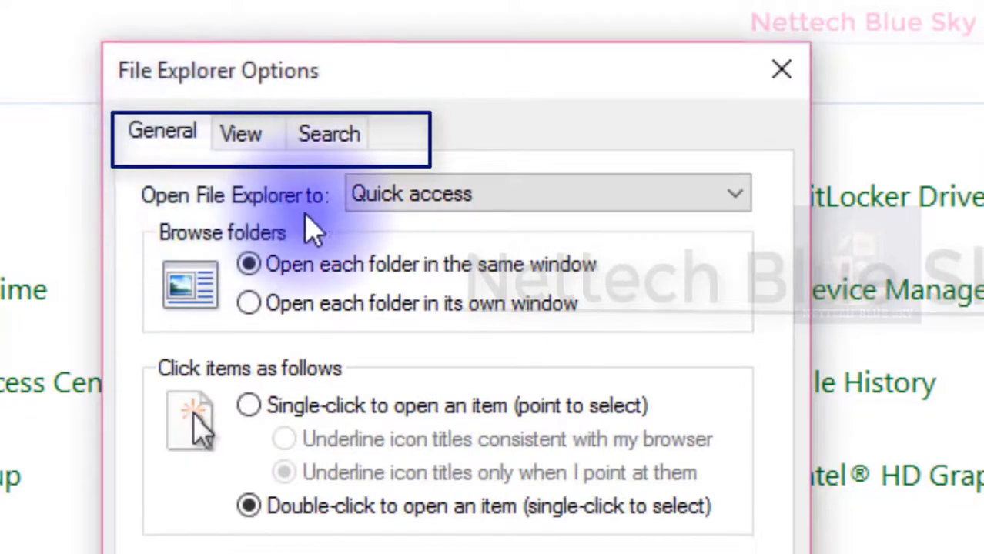
{"action": "left_click", "coordinate": [385, 202]}
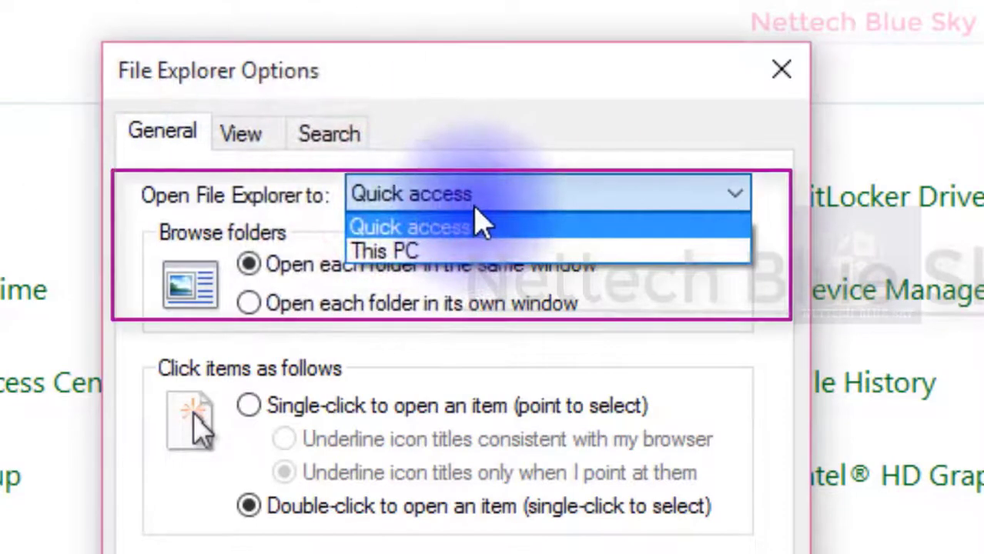
{"action": "left_click", "coordinate": [482, 224]}
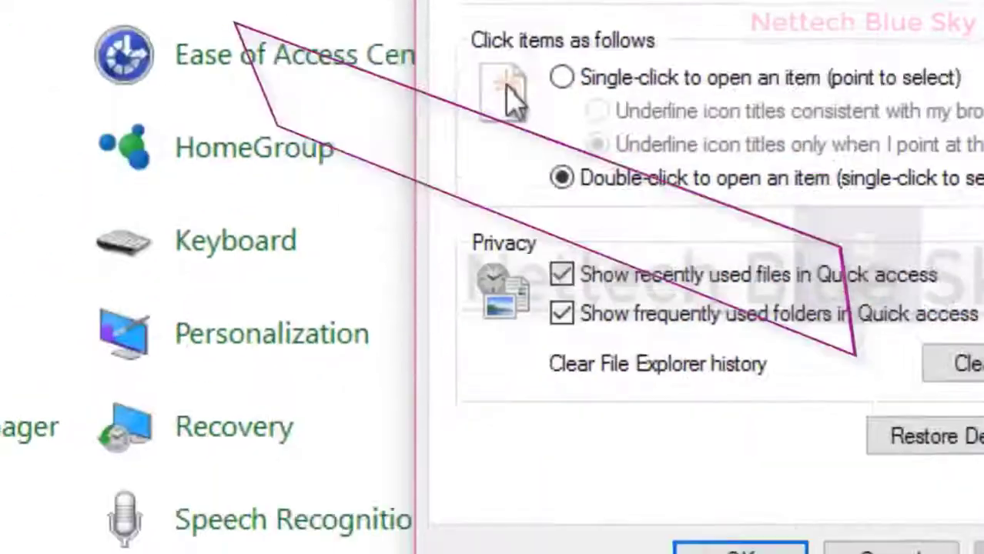
- Bring up the open File Explorer window to examine its Quick access view
{"action": "left_click", "coordinate": [650, 373]}
{"action": "mouse_move", "coordinate": [319, 543]}
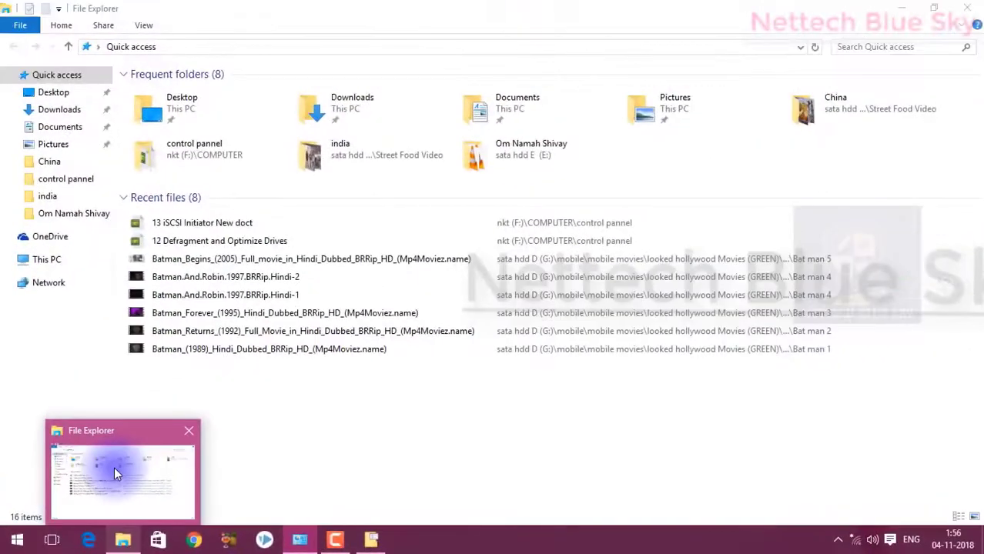
{"action": "left_click", "coordinate": [295, 343]}
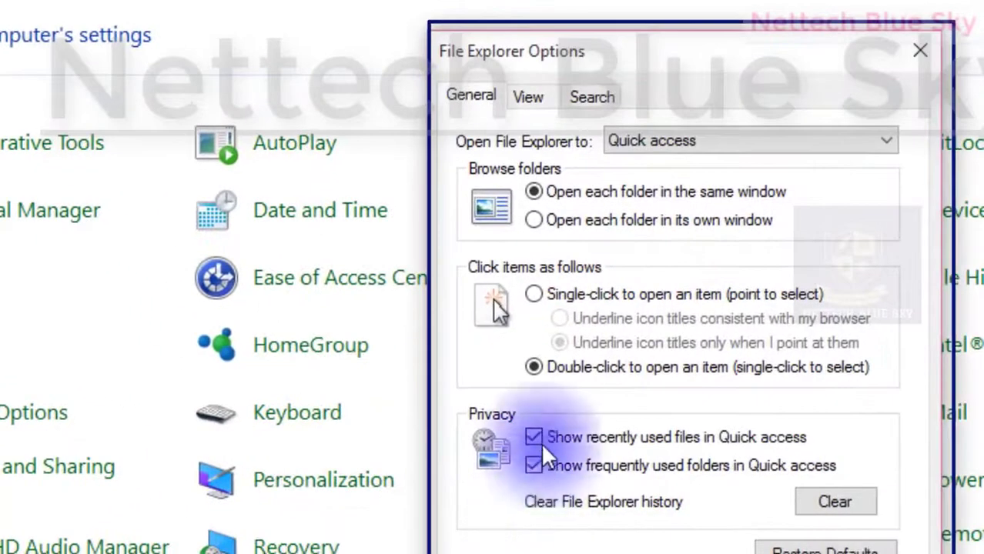
- Set File Explorer to open to This PC and apply the change
{"action": "left_click", "coordinate": [660, 143]}
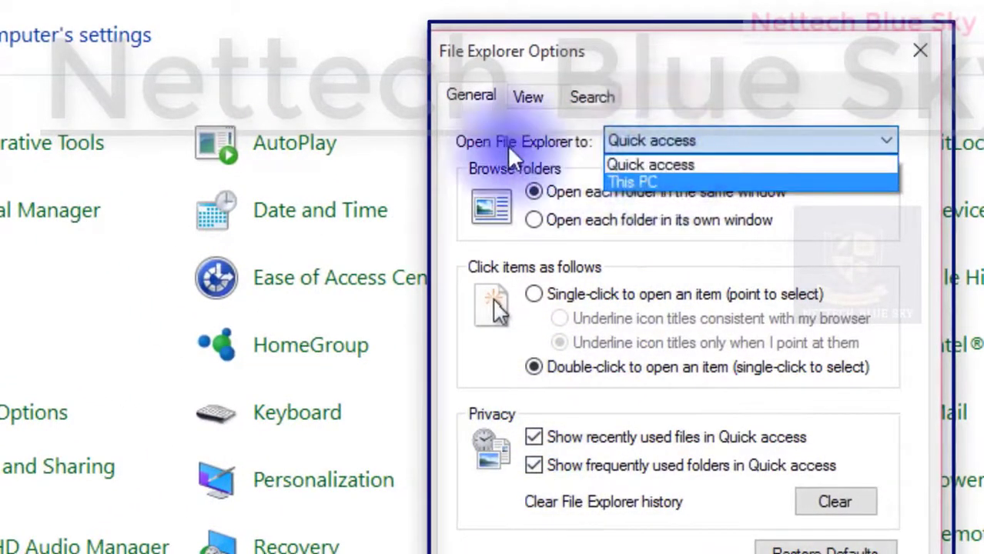
{"action": "left_click", "coordinate": [665, 184]}
{"action": "left_click", "coordinate": [799, 515]}
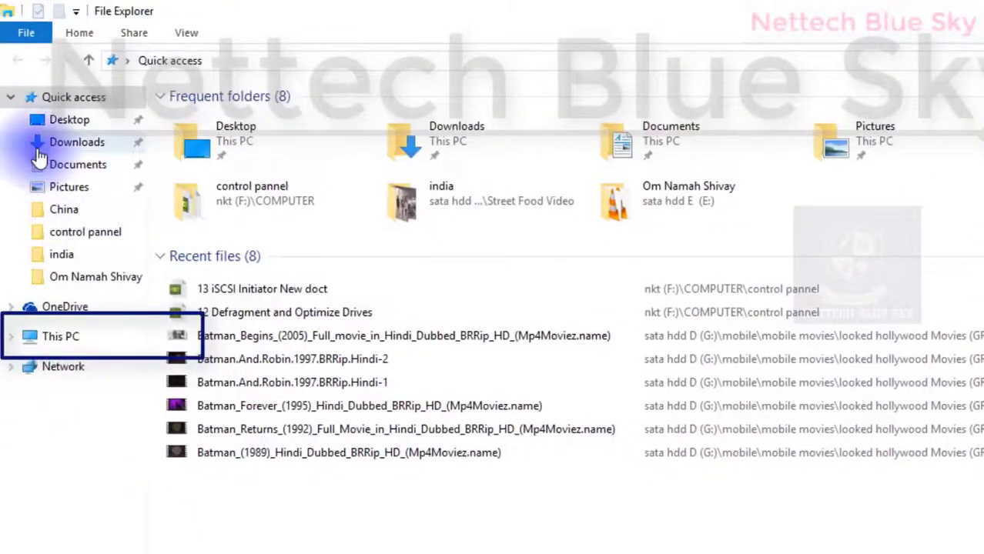
- Expand This PC in File Explorer's folder tree, then set File Explorer to open to Quick access and apply it
{"action": "left_click", "coordinate": [14, 340]}
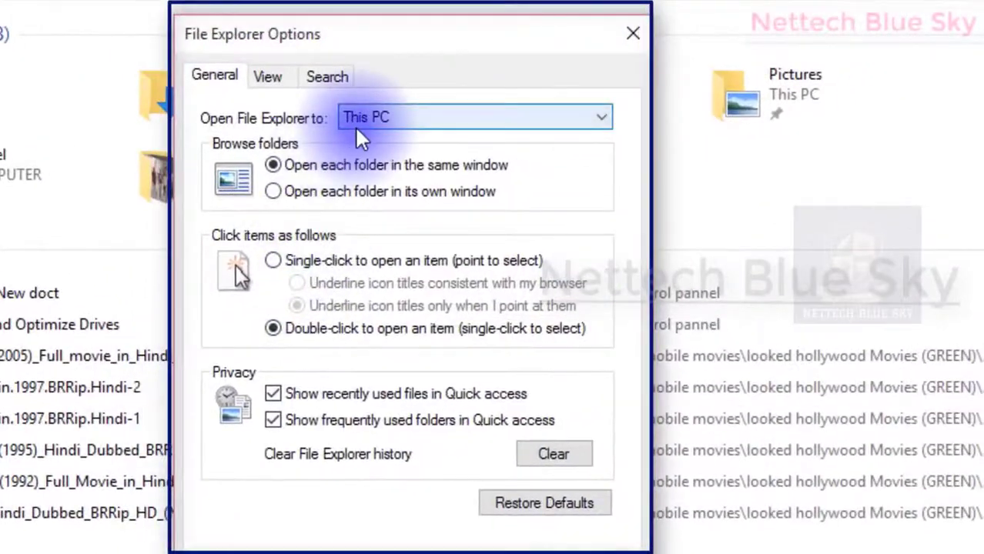
{"action": "left_click", "coordinate": [354, 126]}
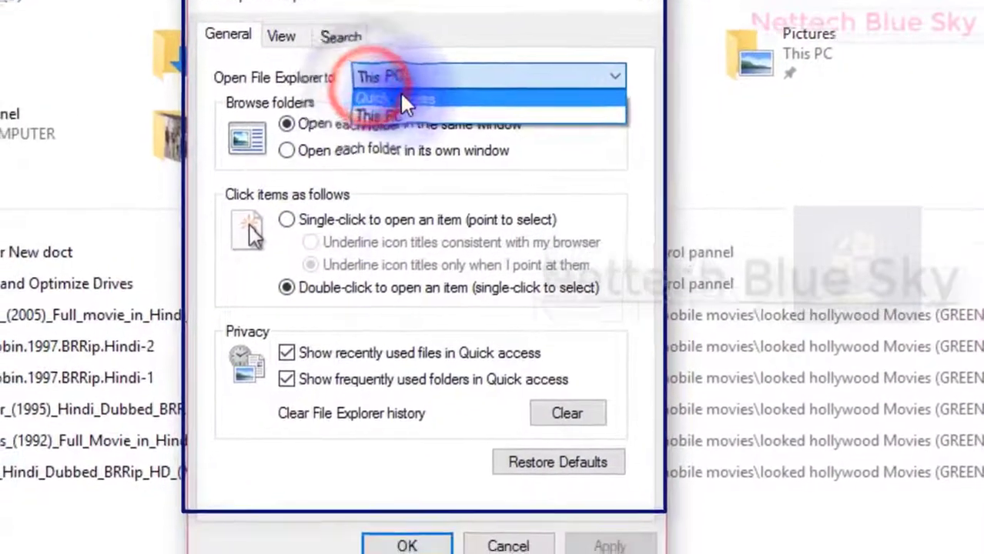
{"action": "left_click", "coordinate": [381, 141]}
{"action": "left_click", "coordinate": [610, 505]}
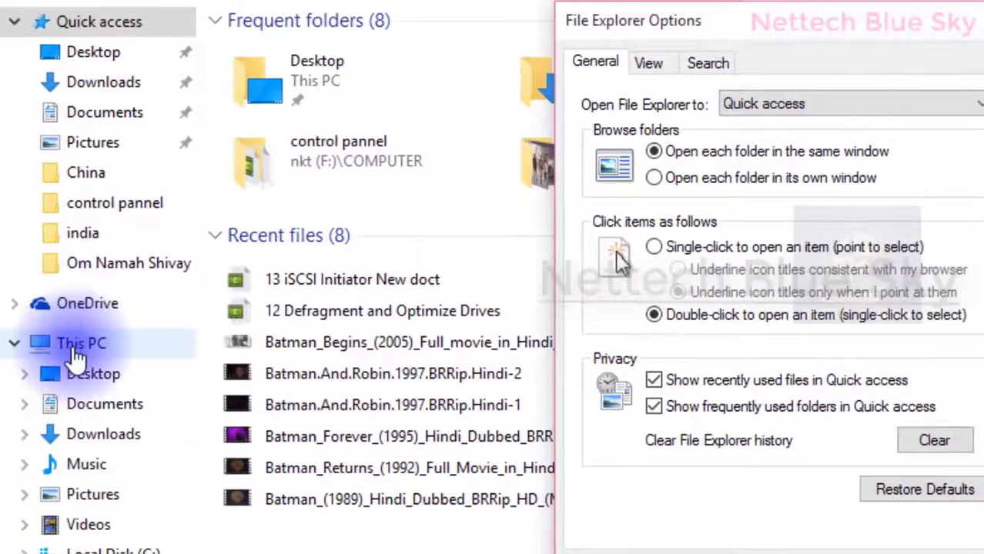
- Browse from This PC to the nkt (F:) drive, open the Crack folder and its Keygen subfolder, then return to Crack
{"action": "left_click", "coordinate": [74, 348]}
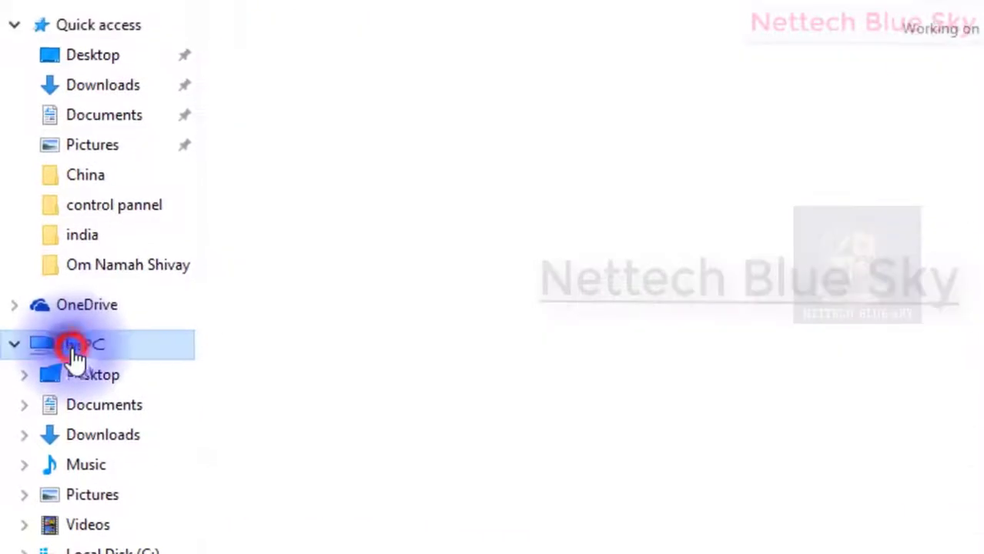
{"action": "double_click", "coordinate": [838, 302]}
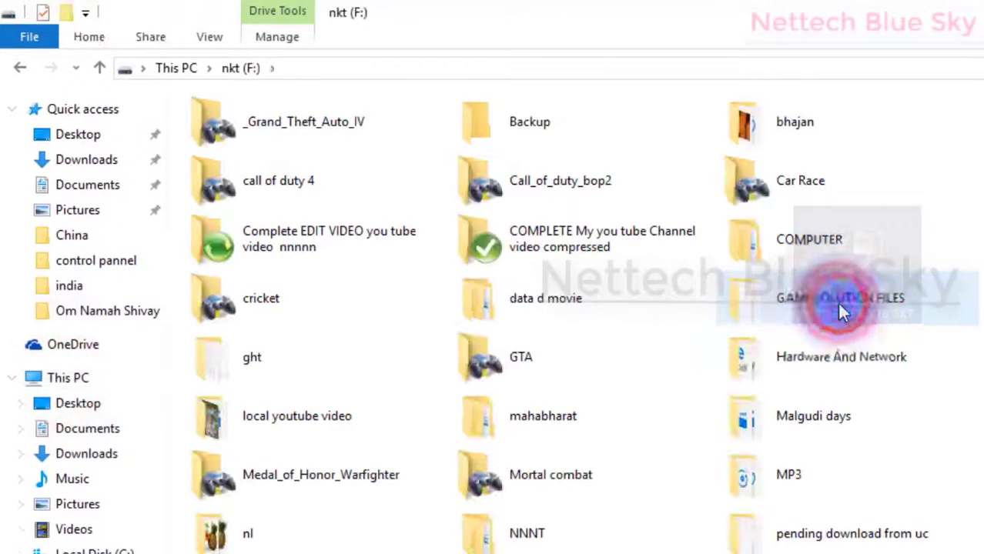
{"action": "double_click", "coordinate": [924, 260]}
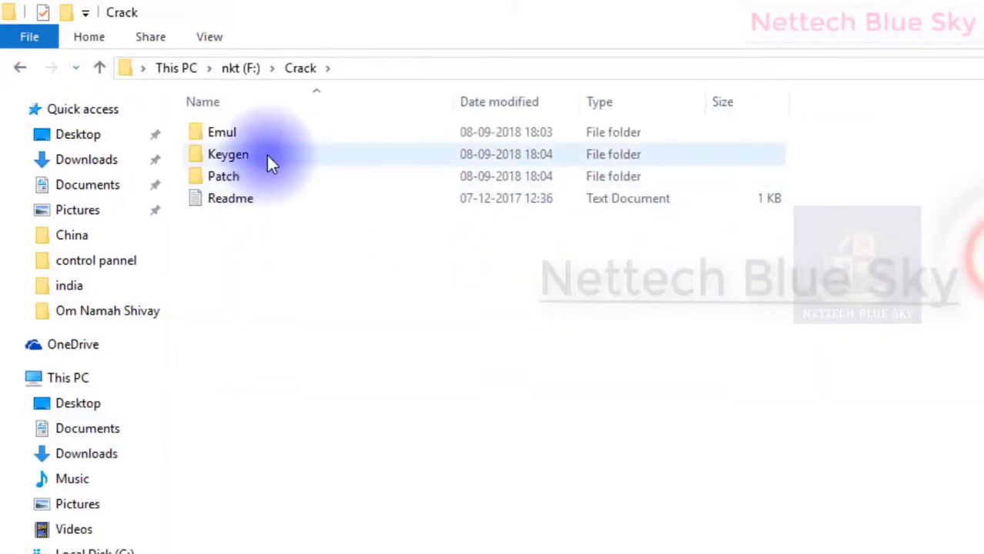
{"action": "double_click", "coordinate": [267, 155]}
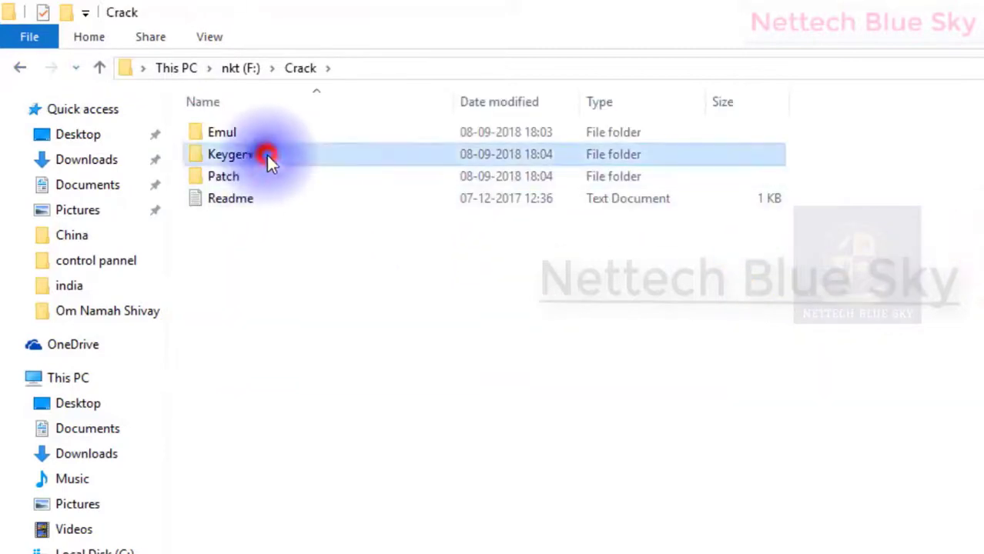
{"action": "left_click", "coordinate": [19, 71]}
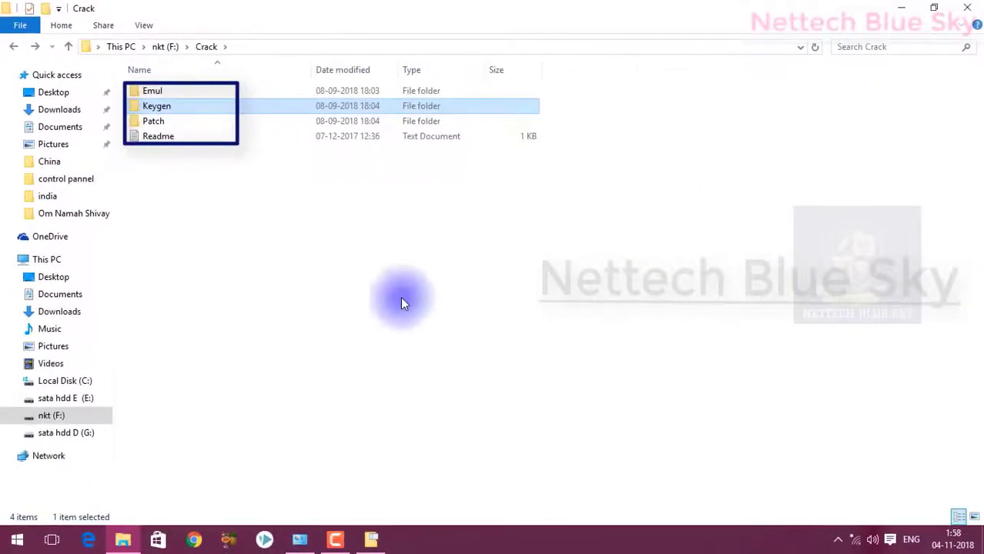
- Set folder browsing to "Open each folder in its own window" in File Explorer Options and apply it
{"action": "left_click", "coordinate": [378, 542]}
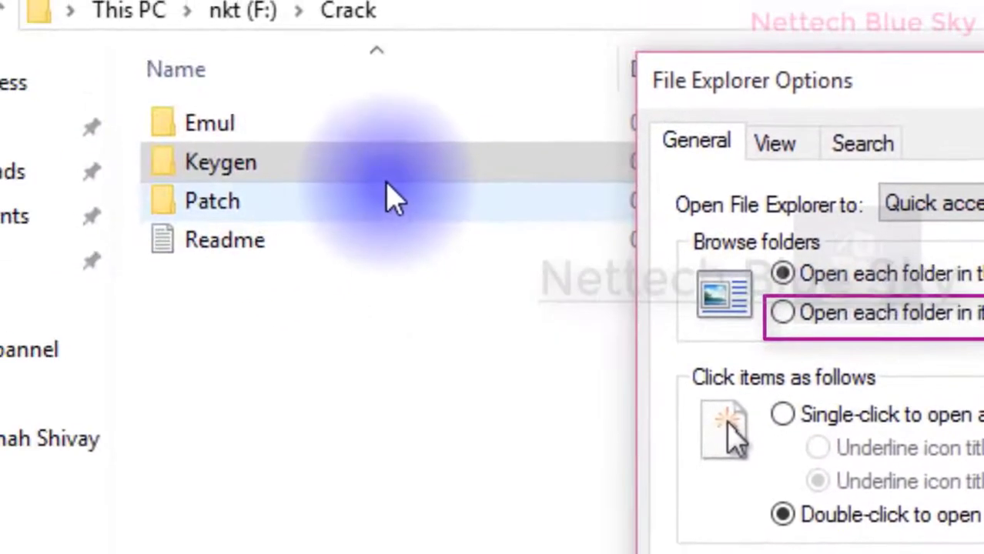
{"action": "left_click", "coordinate": [368, 175]}
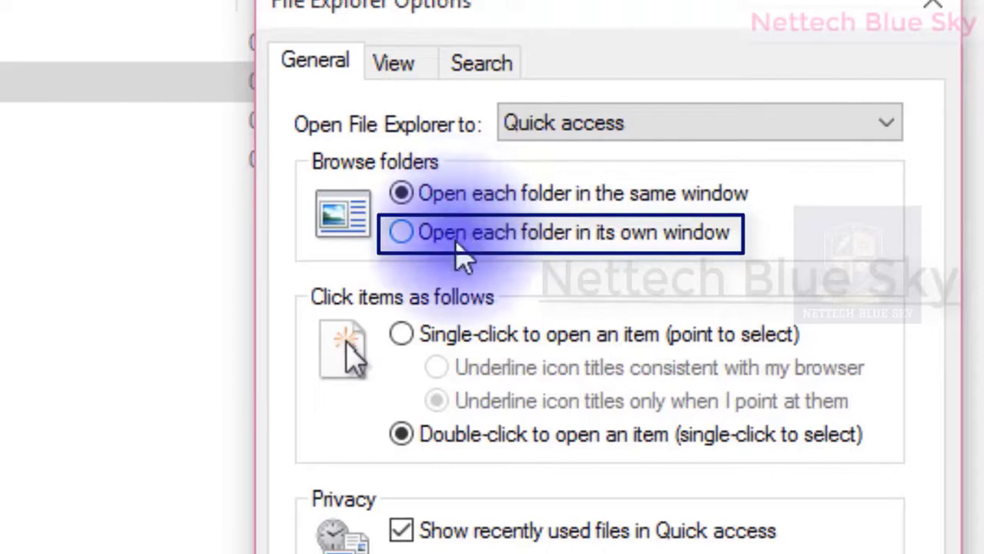
{"action": "left_click", "coordinate": [460, 254]}
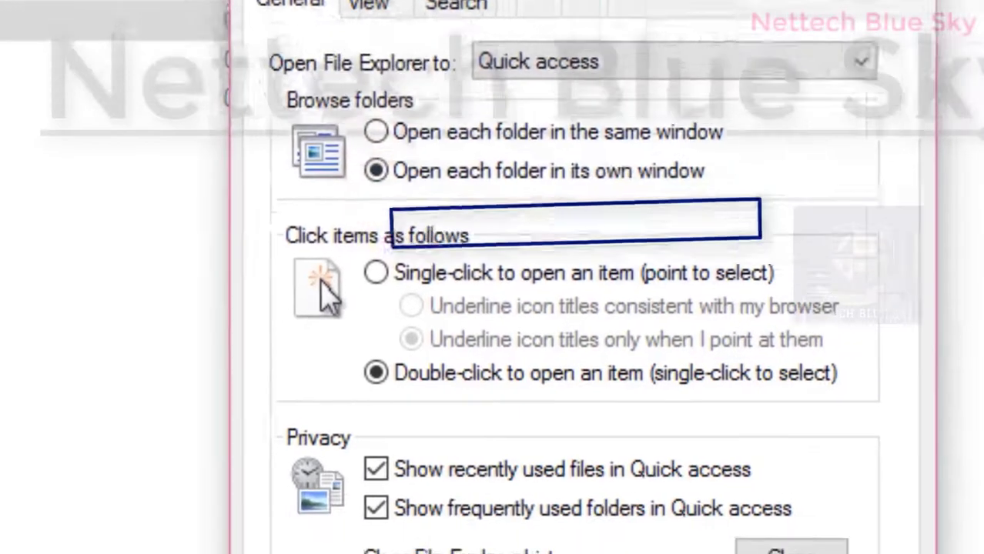
{"action": "left_click", "coordinate": [751, 502]}
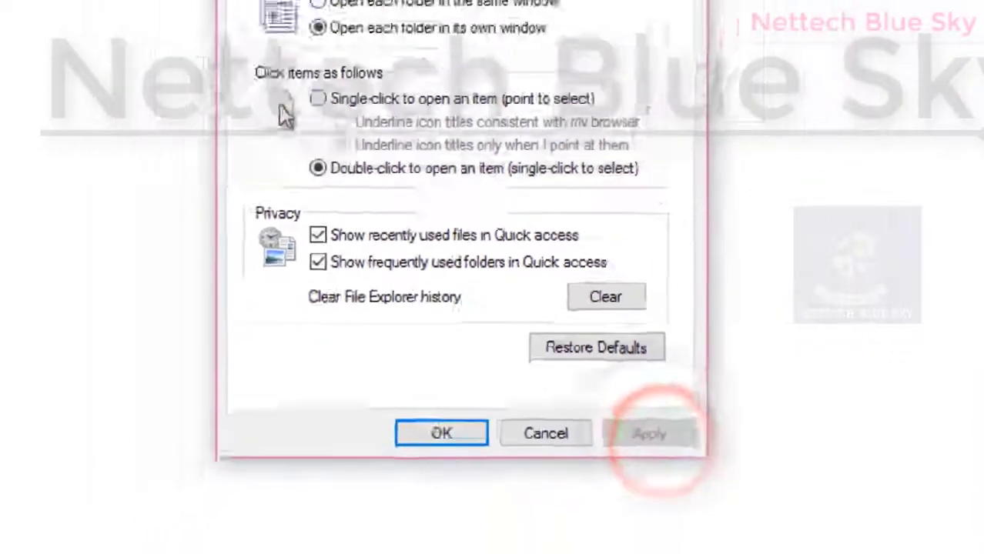
{"action": "left_click", "coordinate": [441, 434]}
- Go back to the nkt (F:) drive and open the Crack folder and its Patch subfolder to test the browsing setting
{"action": "left_click", "coordinate": [13, 46]}
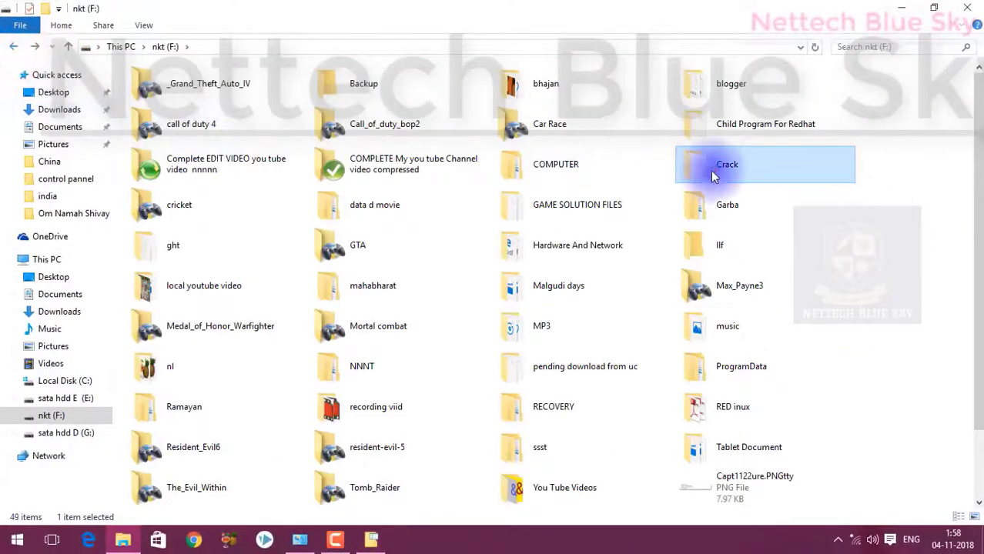
{"action": "double_click", "coordinate": [712, 170]}
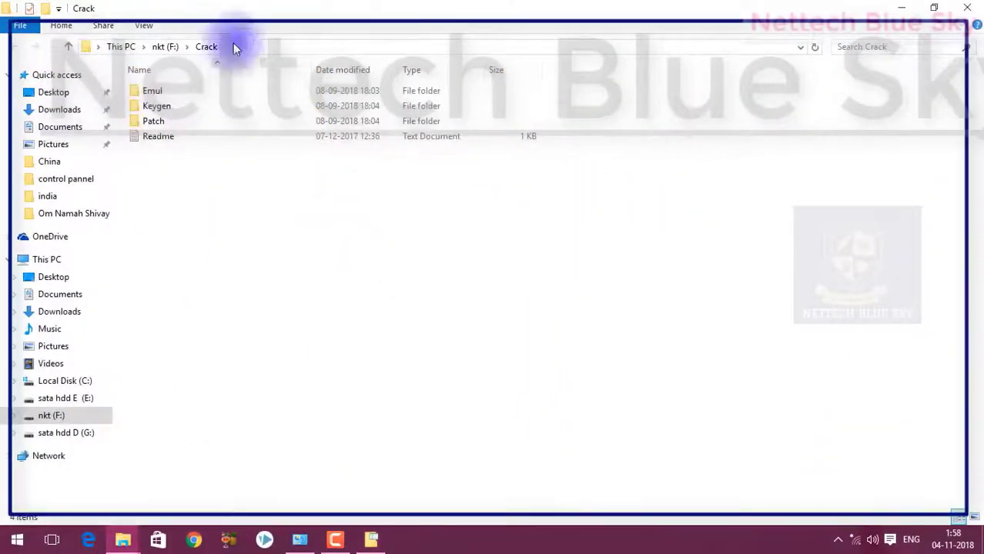
{"action": "double_click", "coordinate": [211, 123]}
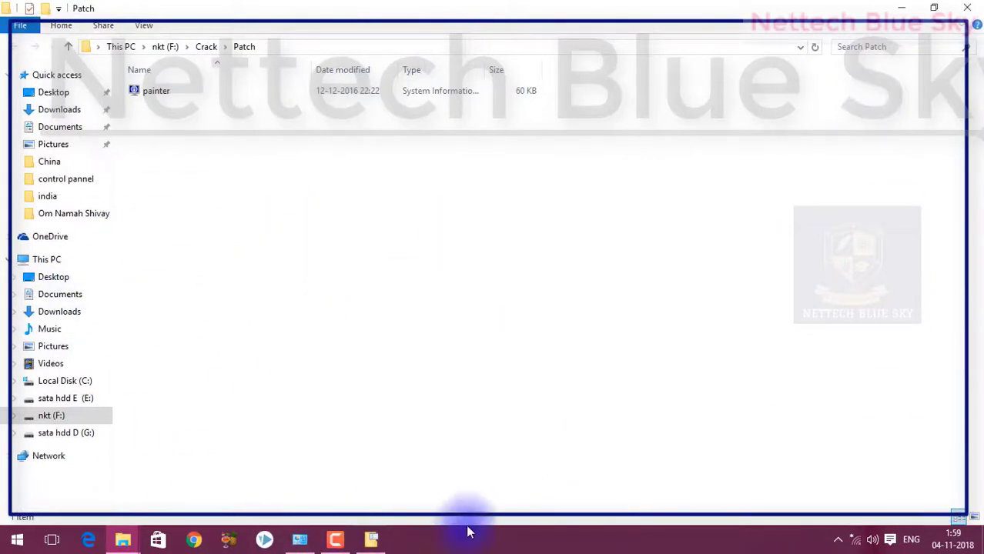
- Set folder browsing back to "Open each folder in the same window" in File Explorer Options and apply it
{"action": "left_click", "coordinate": [374, 542]}
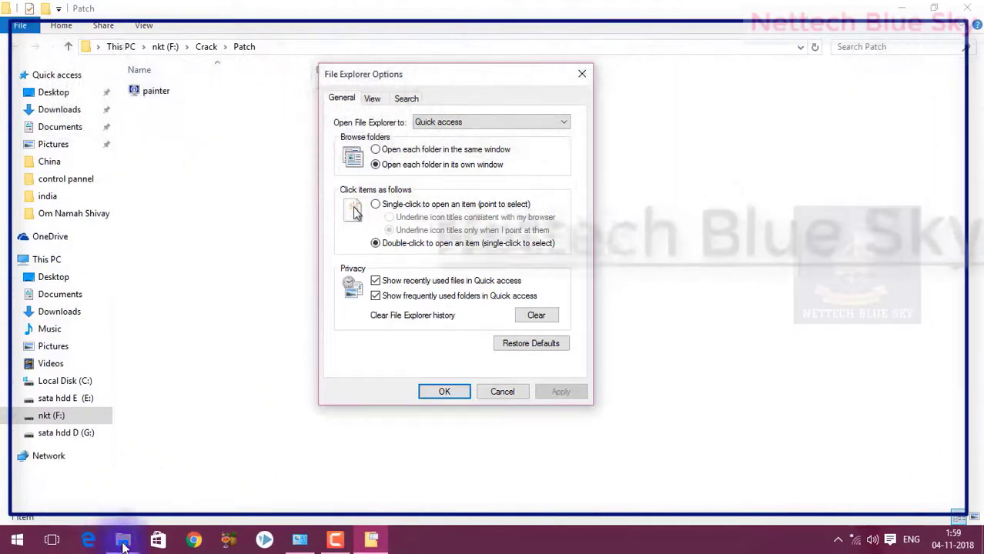
{"action": "mouse_move", "coordinate": [124, 536]}
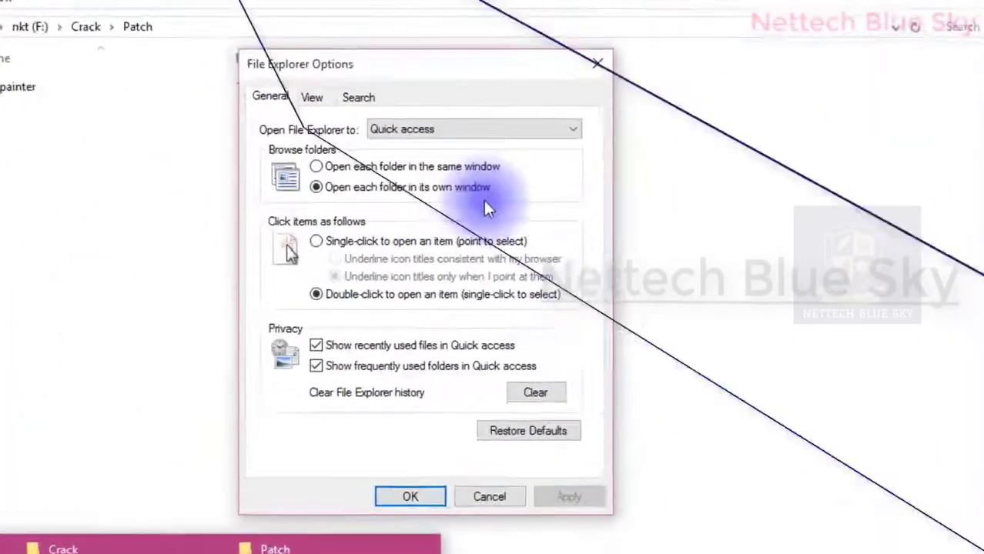
{"action": "left_click", "coordinate": [466, 150]}
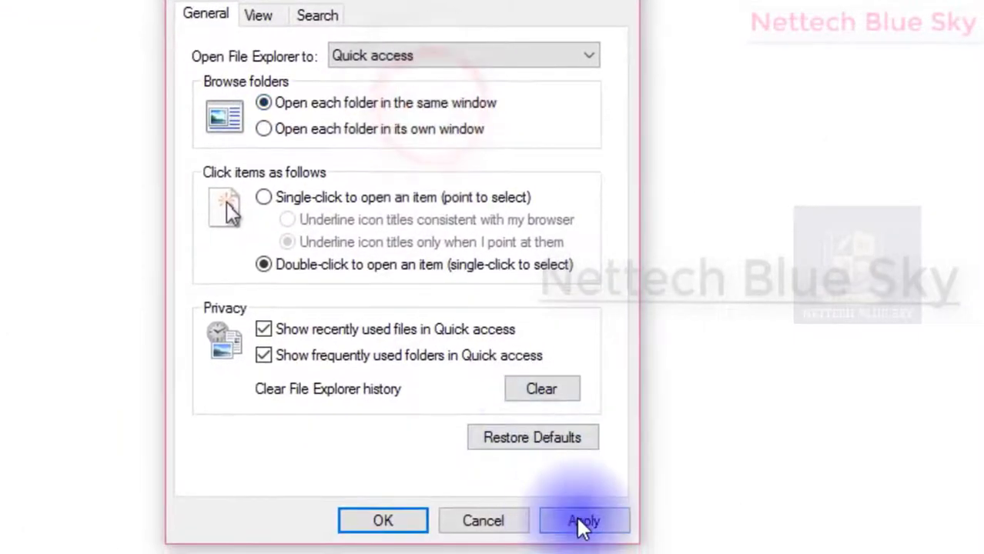
{"action": "left_click", "coordinate": [583, 530]}
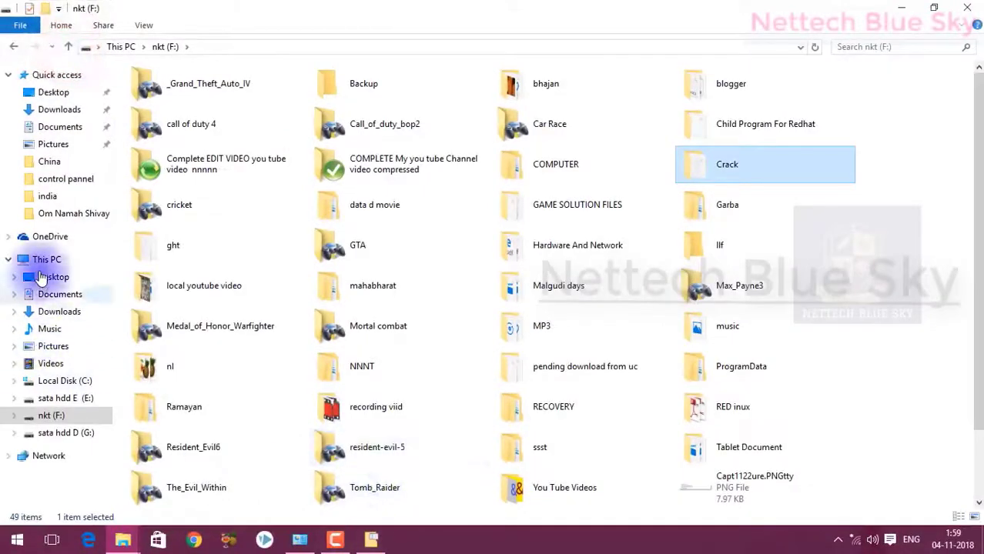
- Open Local Disk (C:) from This PC, and apply "Single-click to open an item (point to select)" in File Explorer Options
{"action": "left_click", "coordinate": [42, 262]}
{"action": "left_click", "coordinate": [374, 541]}
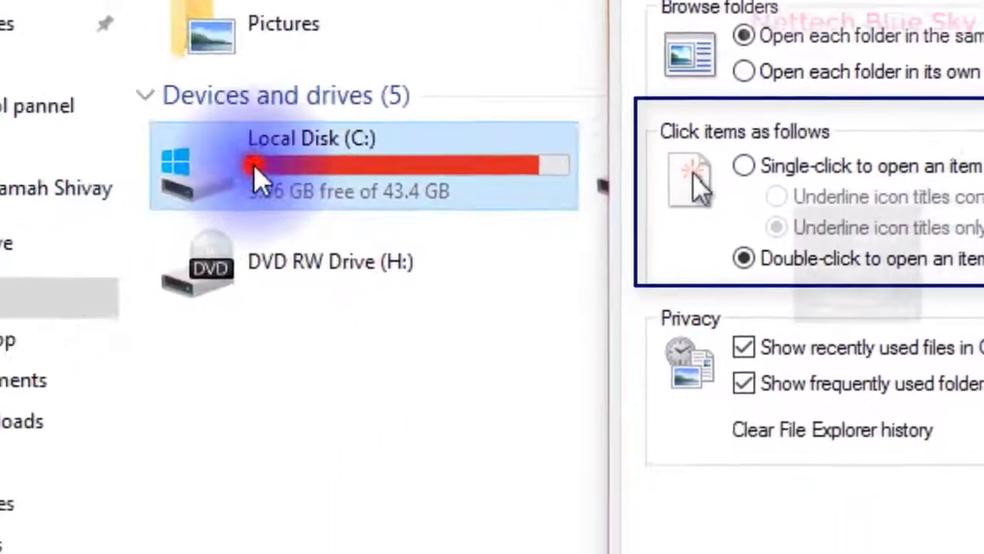
{"action": "double_click", "coordinate": [252, 164]}
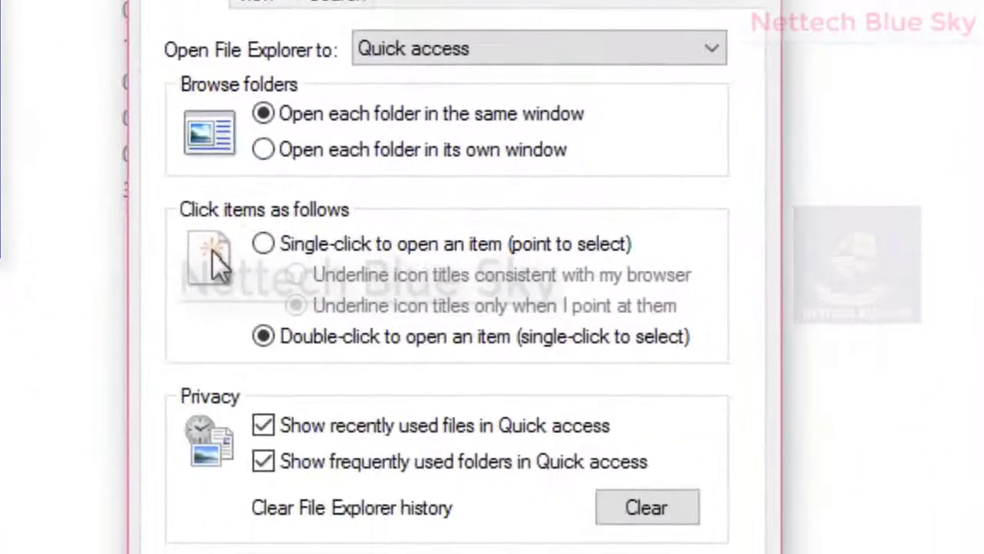
{"action": "left_click", "coordinate": [295, 247]}
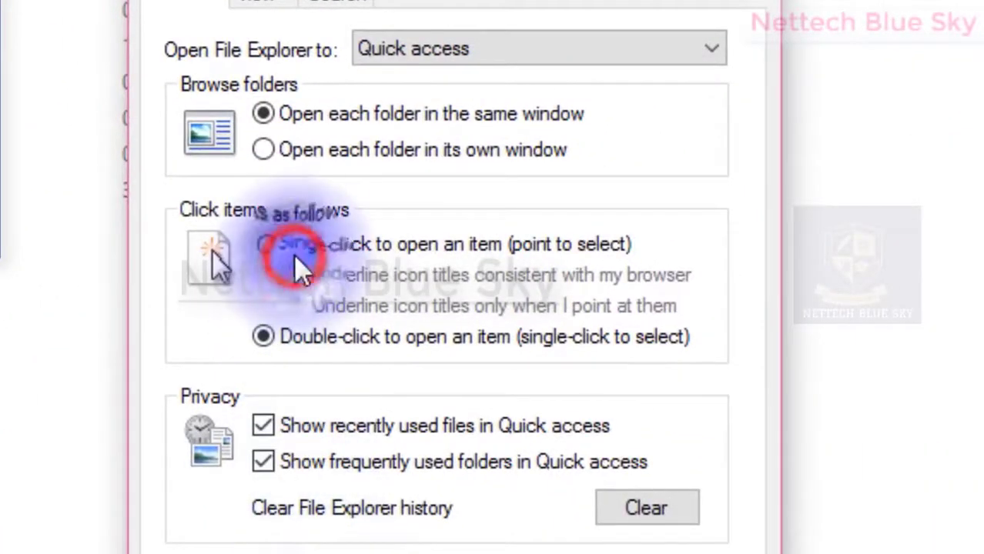
{"action": "left_click", "coordinate": [672, 510]}
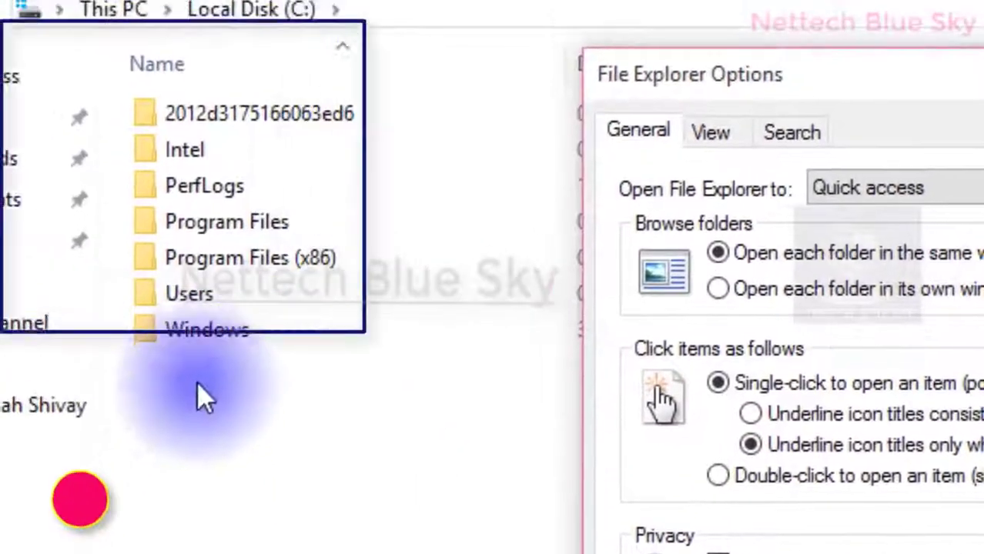
- Test the single-click setting by opening the Windows, Program Files and Intel folders on Local Disk (C:), returning to the drive after each
{"action": "left_click", "coordinate": [221, 337]}
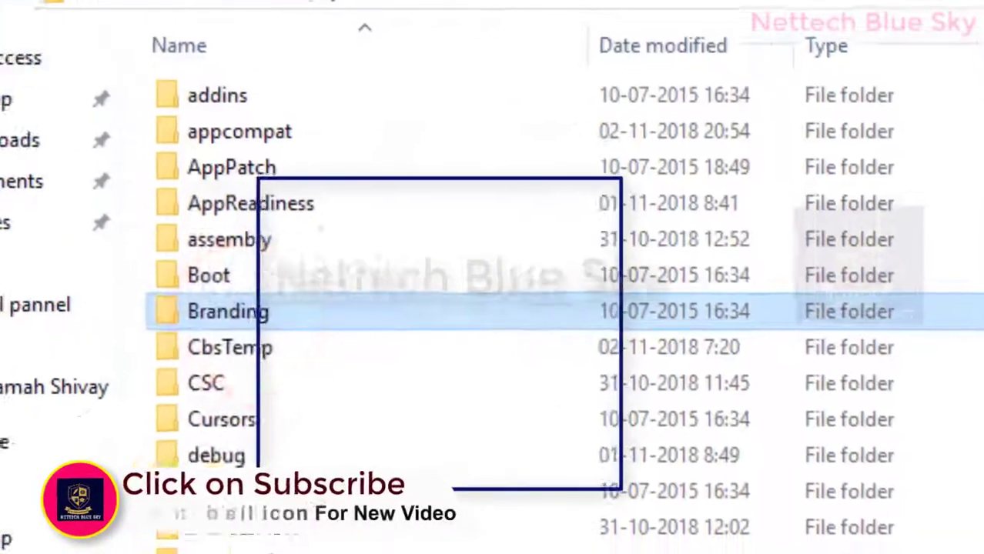
{"action": "left_click", "coordinate": [31, 114]}
{"action": "left_click", "coordinate": [278, 285]}
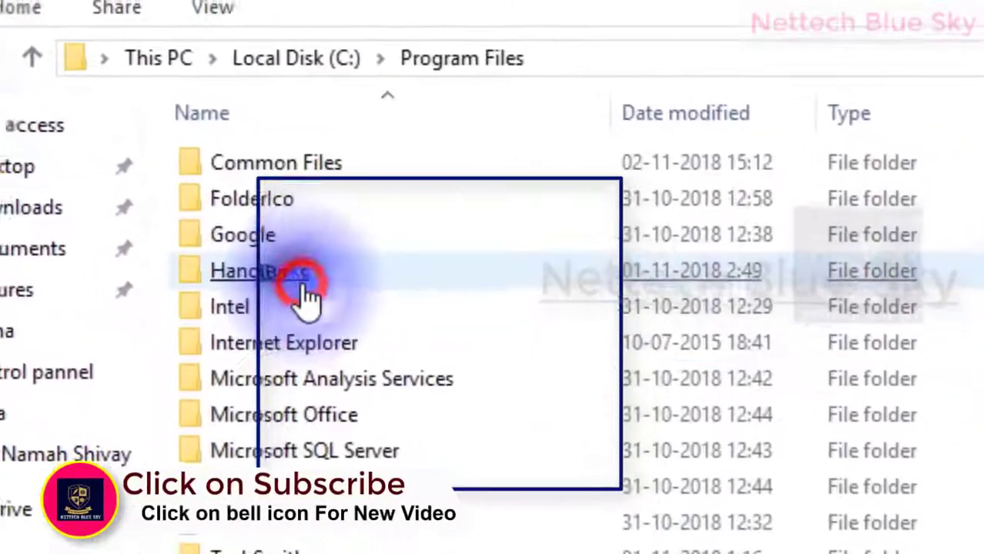
{"action": "left_click", "coordinate": [20, 106]}
{"action": "left_click", "coordinate": [500, 251]}
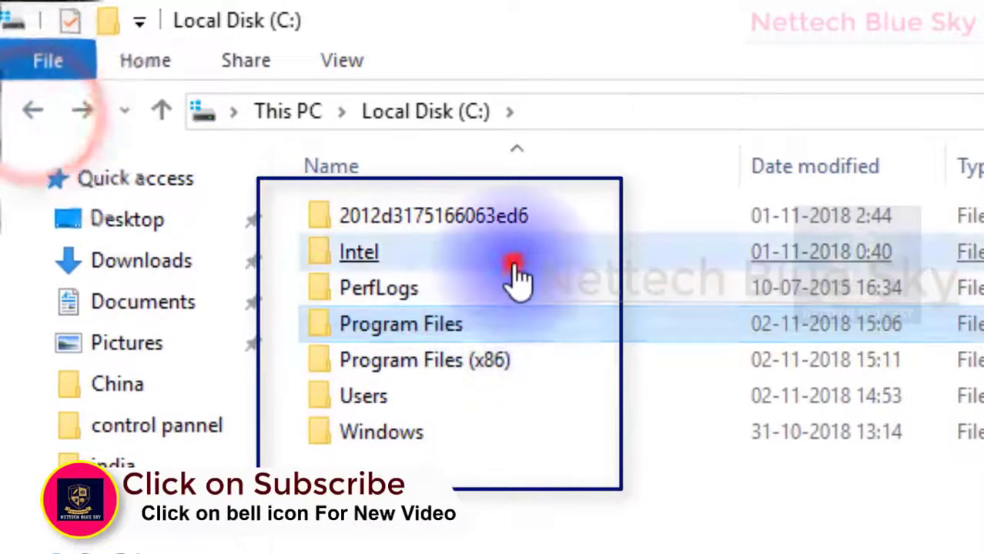
{"action": "left_click", "coordinate": [36, 114]}
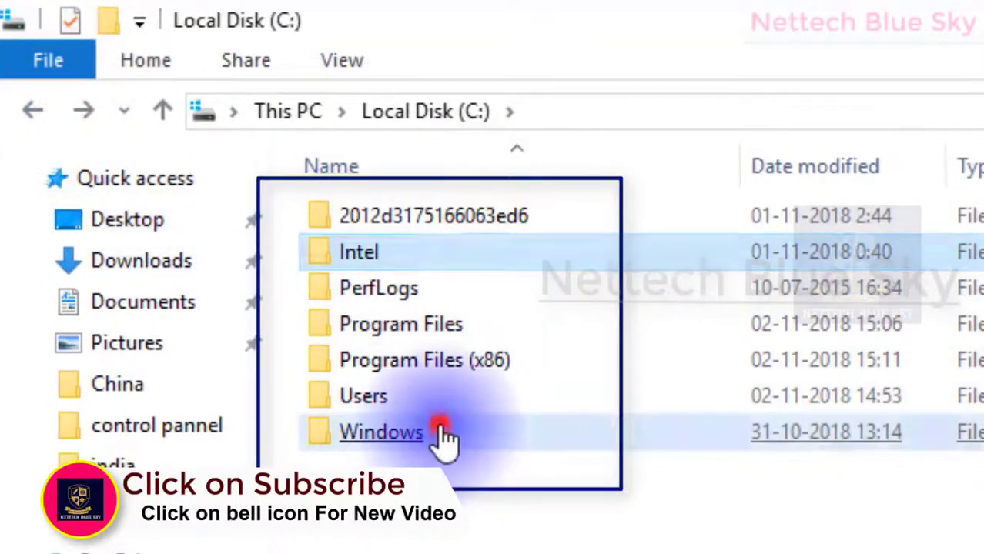
{"action": "left_click", "coordinate": [443, 433]}
{"action": "left_click", "coordinate": [31, 110]}
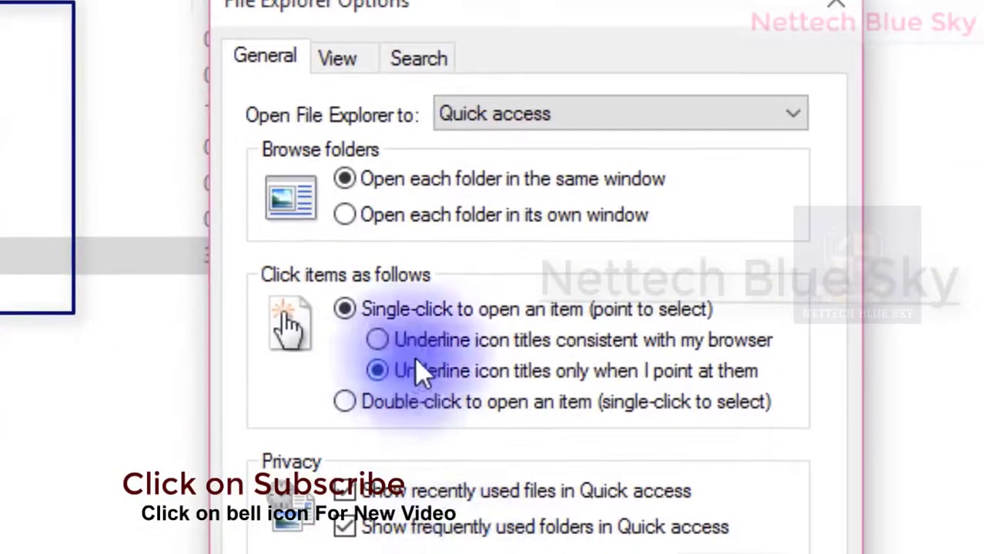
- Apply "Double-click to open an item (single-click to select)" and test it by selecting the Program Files folder on Local Disk (C:)
{"action": "left_click", "coordinate": [378, 396]}
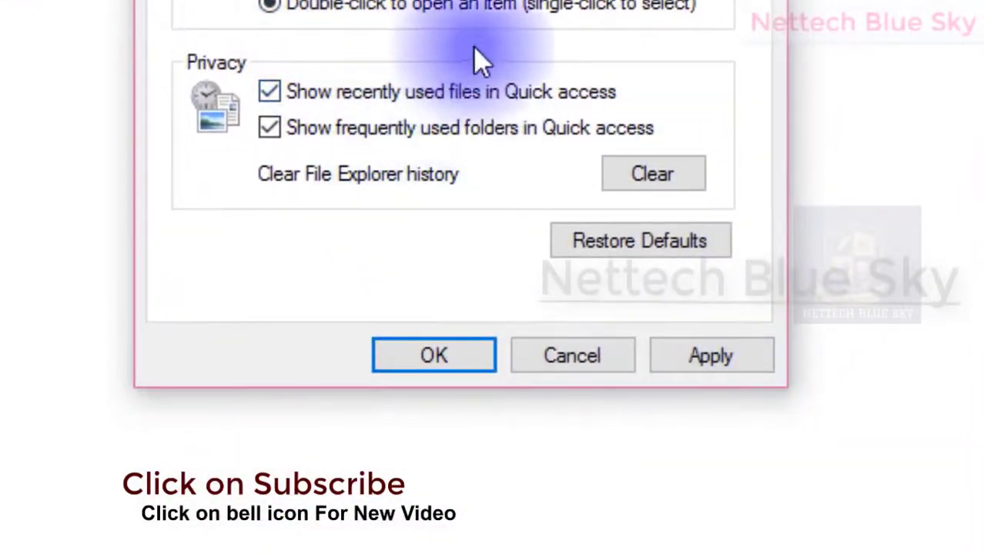
{"action": "left_click", "coordinate": [709, 357]}
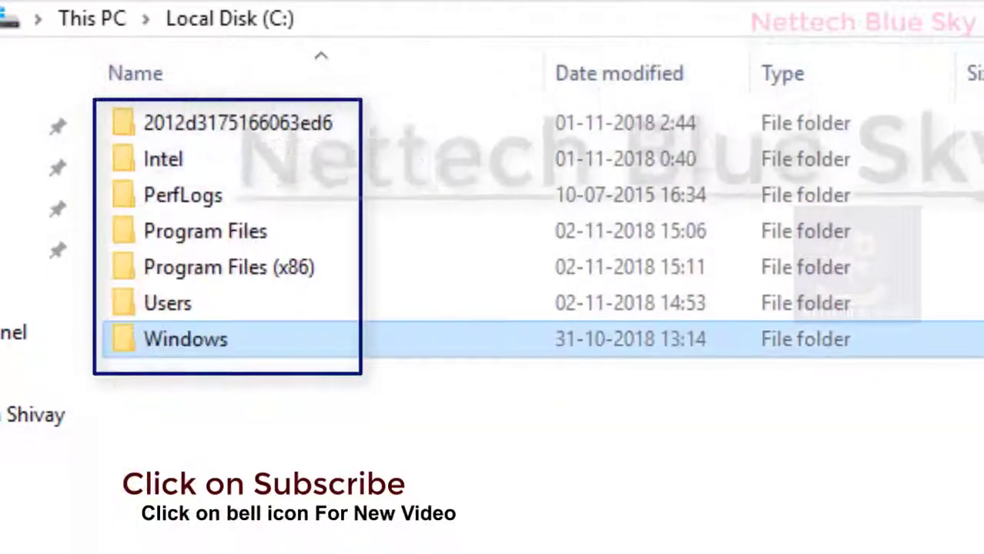
{"action": "left_click", "coordinate": [187, 230]}
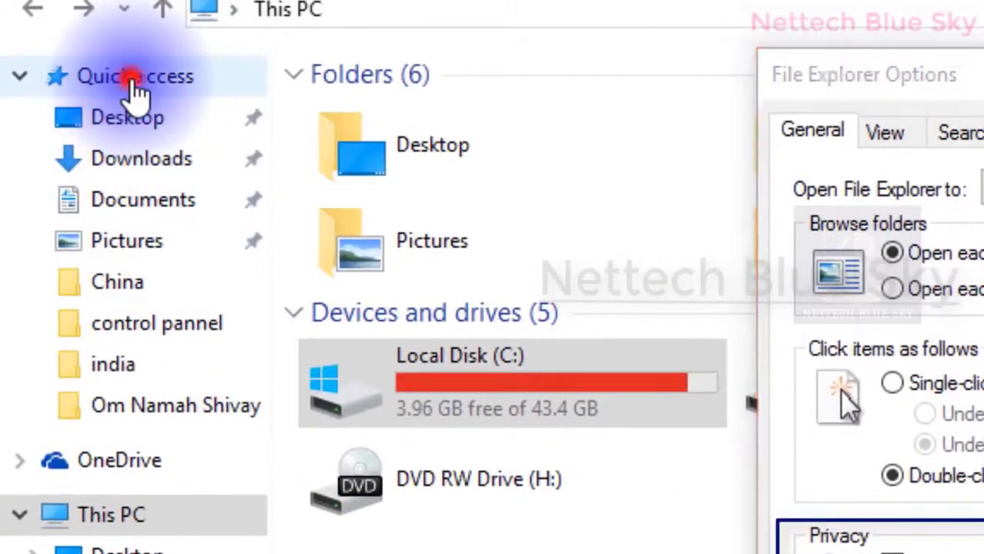
- View the Quick access page, and display the View settings in File Explorer Options
{"action": "left_click", "coordinate": [133, 81]}
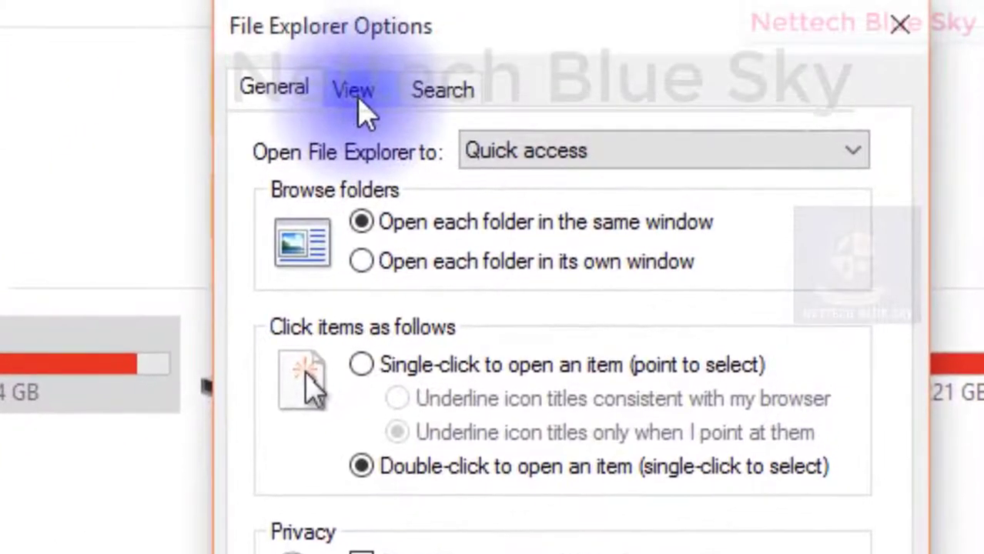
{"action": "left_click", "coordinate": [358, 102]}
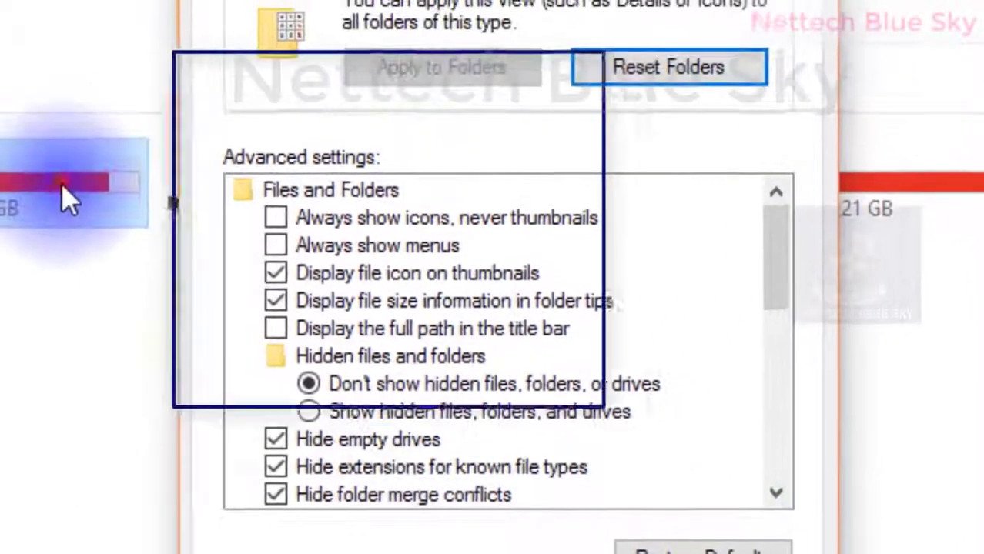
- Open Local Disk (C:) from This PC and bring up File Explorer Options, moving the dialog aside to view the folder details
{"action": "left_click", "coordinate": [258, 210]}
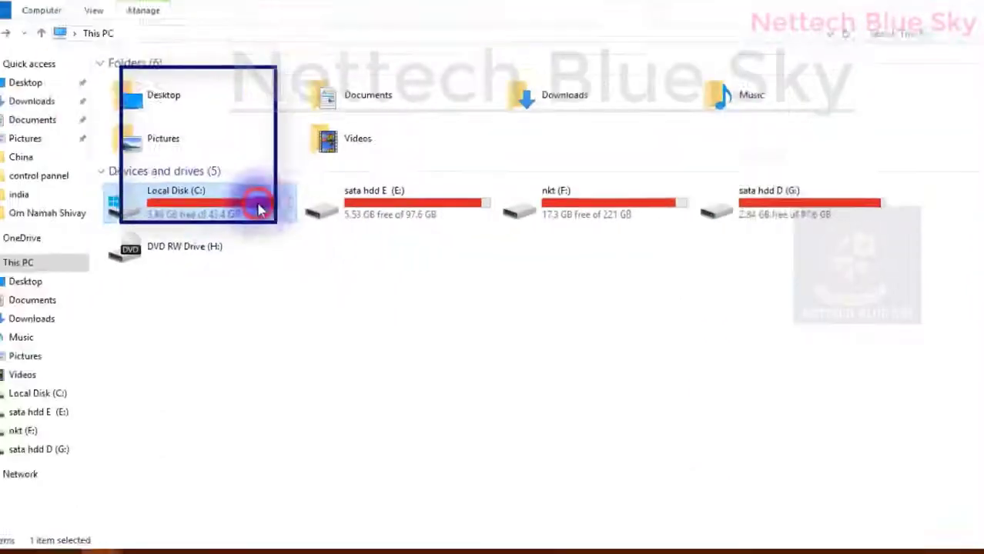
{"action": "double_click", "coordinate": [259, 209]}
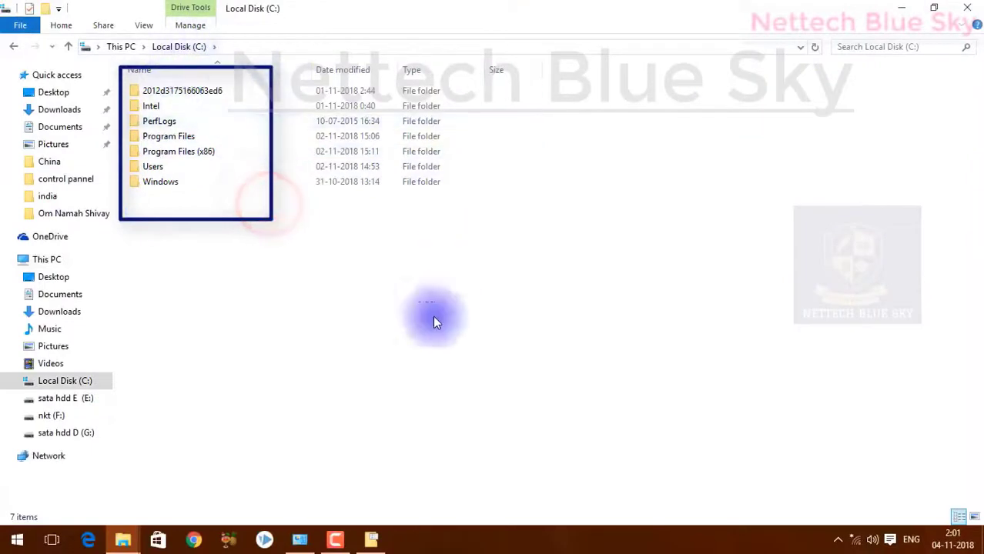
{"action": "left_click", "coordinate": [374, 538]}
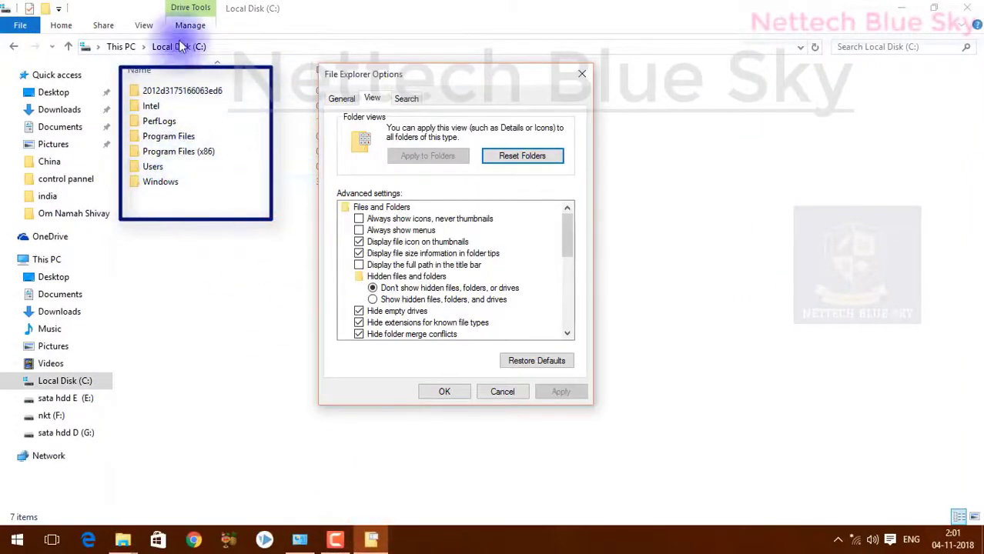
{"action": "left_click_drag", "start_coordinate": [464, 87], "coordinate": [669, 158]}
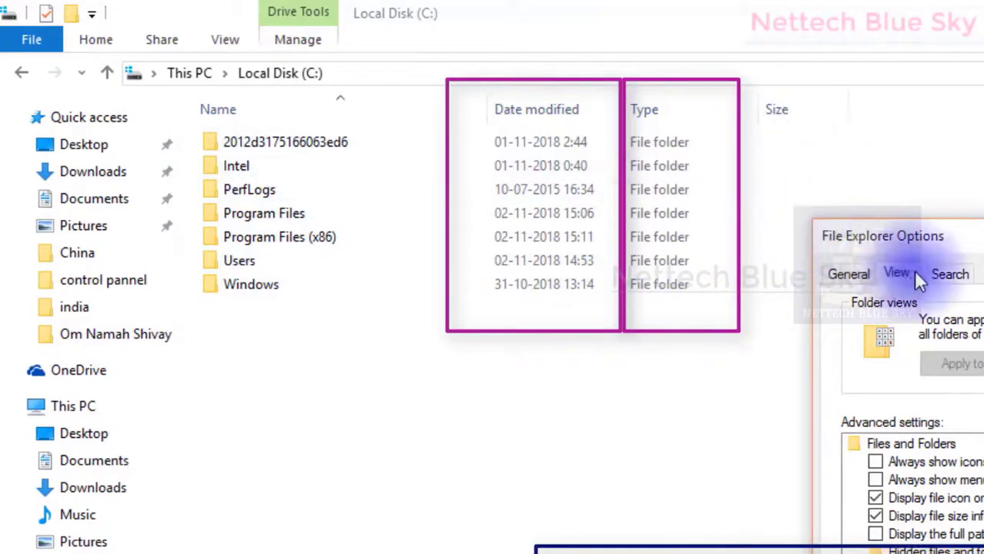
{"action": "left_click_drag", "start_coordinate": [916, 279], "coordinate": [344, 125]}
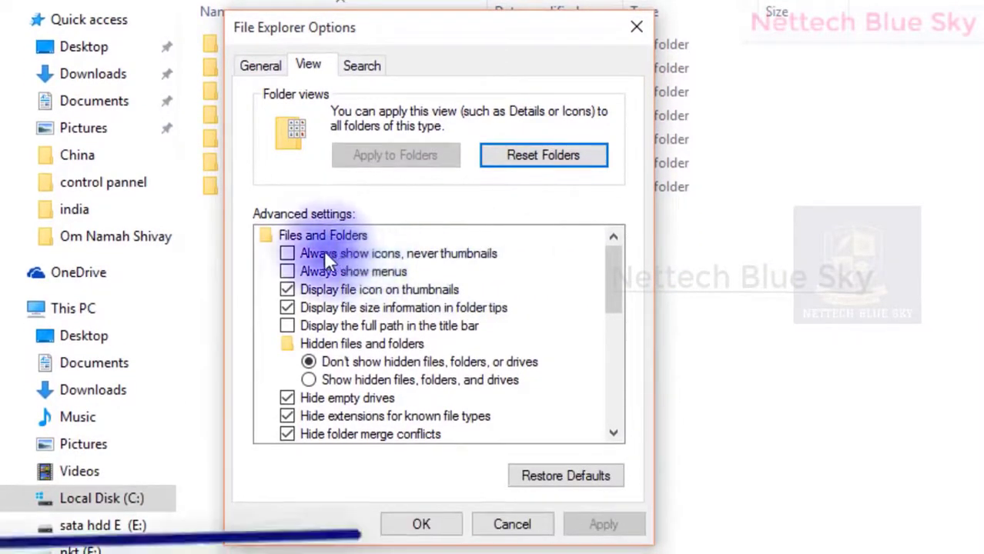
- Set hidden files and folders to "Show hidden files, folders, and drives" in the advanced settings and apply it
{"action": "left_click", "coordinate": [615, 260]}
{"action": "mouse_move", "coordinate": [615, 261]}
{"action": "left_mouse_down"}
{"action": "mouse_move", "coordinate": [594, 375]}
{"action": "mouse_move", "coordinate": [597, 260]}
{"action": "left_mouse_up"}
{"action": "scroll", "coordinate": [592, 362], "scroll_direction": "up", "scroll_amount": 1}
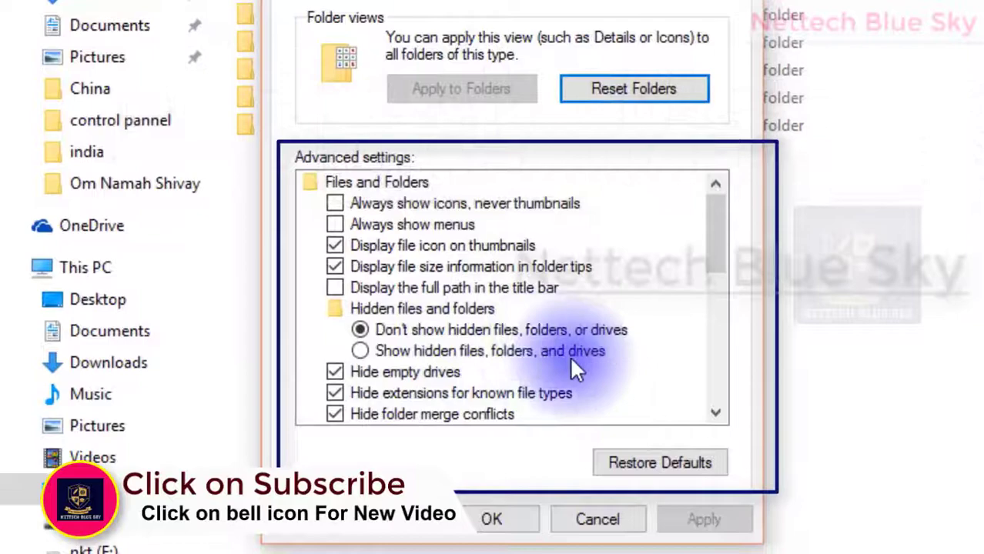
{"action": "left_click", "coordinate": [441, 356]}
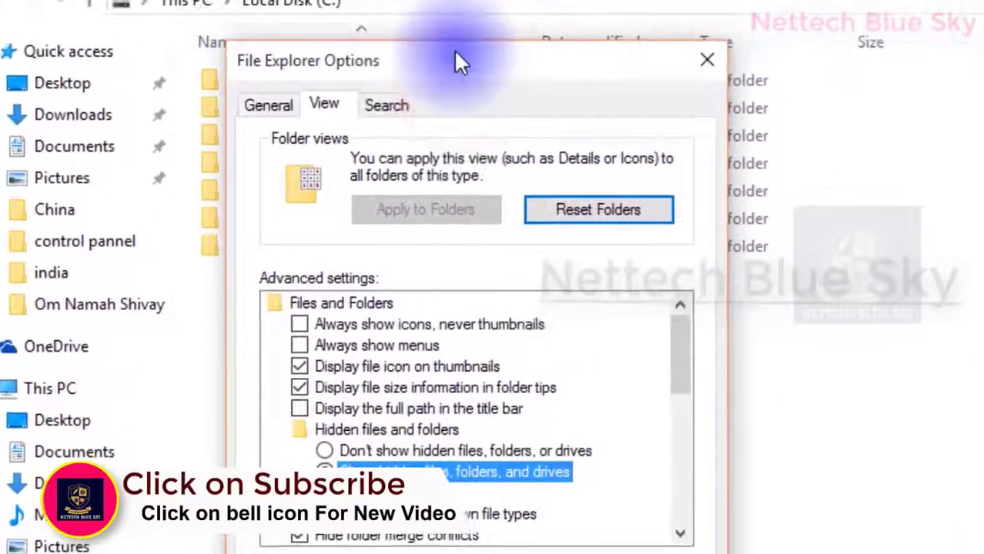
{"action": "left_click_drag", "start_coordinate": [454, 51], "coordinate": [983, 54]}
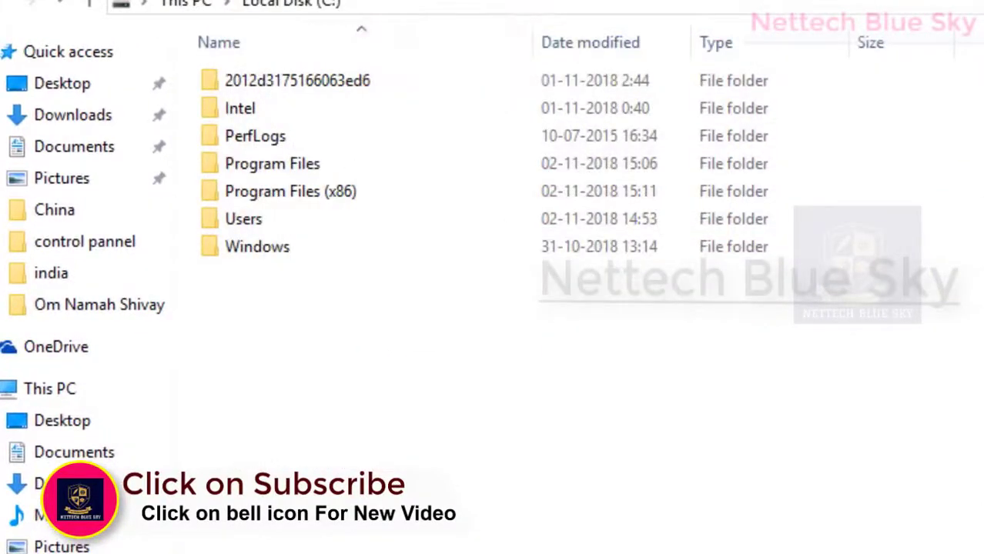
{"action": "left_click", "coordinate": [257, 51]}
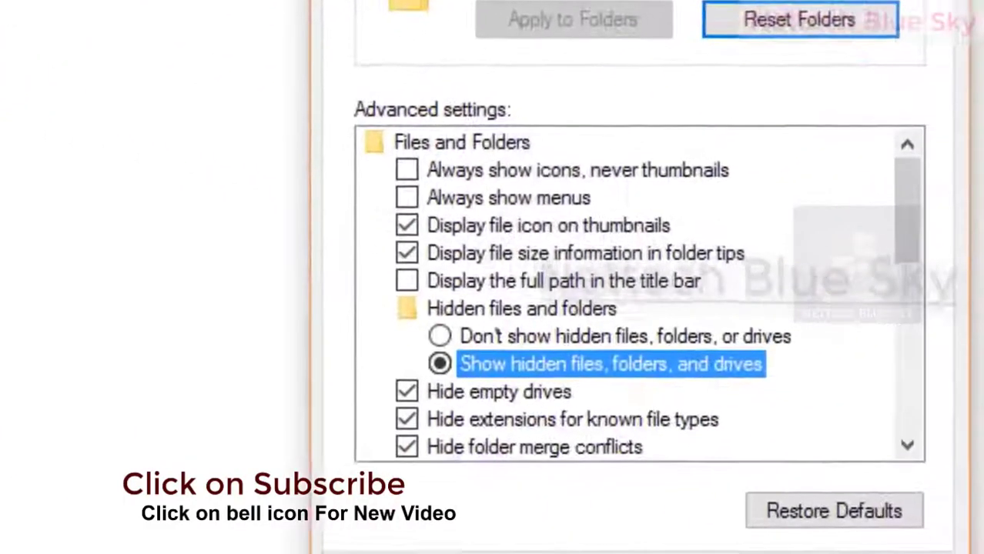
{"action": "left_click", "coordinate": [882, 553]}
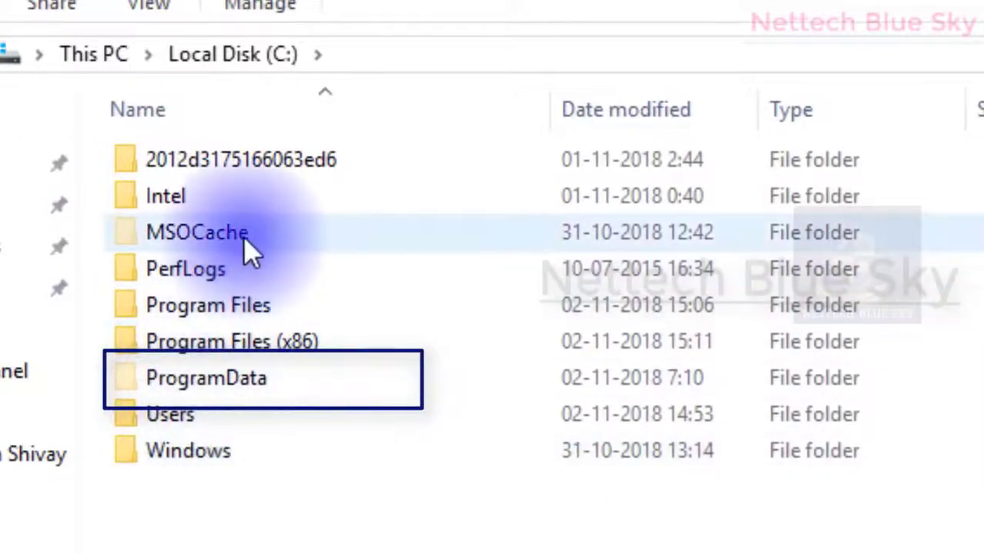
- Select the hidden MSOCache and ProgramData folders on Local Disk (C:), and apply "Don't show hidden files, folders, or drives"
{"action": "left_click", "coordinate": [243, 237]}
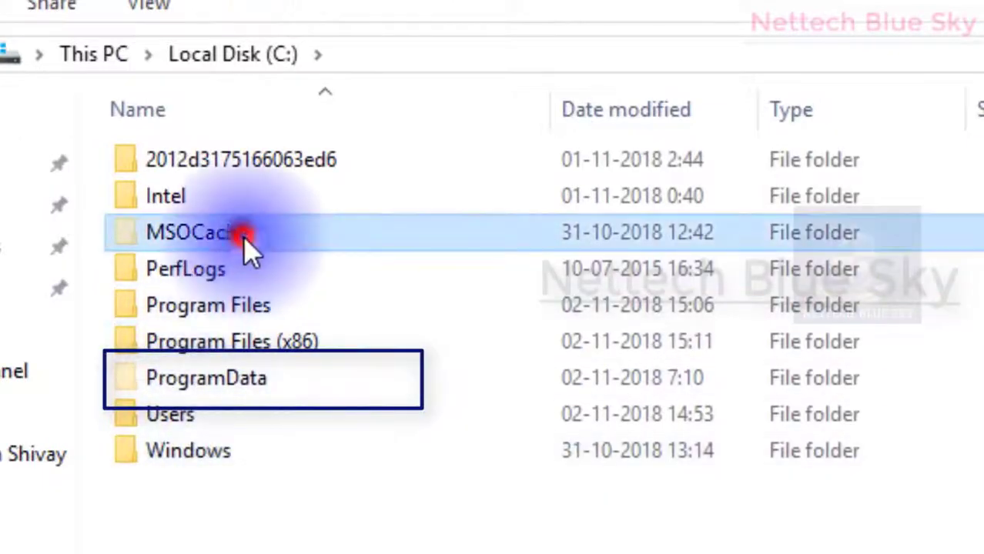
{"action": "left_click", "coordinate": [232, 387]}
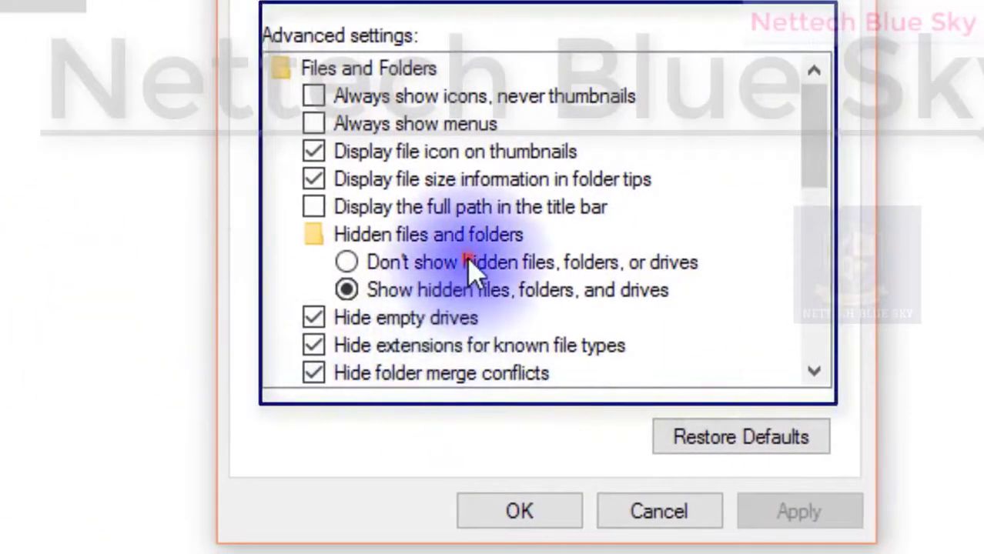
{"action": "left_click", "coordinate": [467, 262]}
{"action": "left_click", "coordinate": [781, 521]}
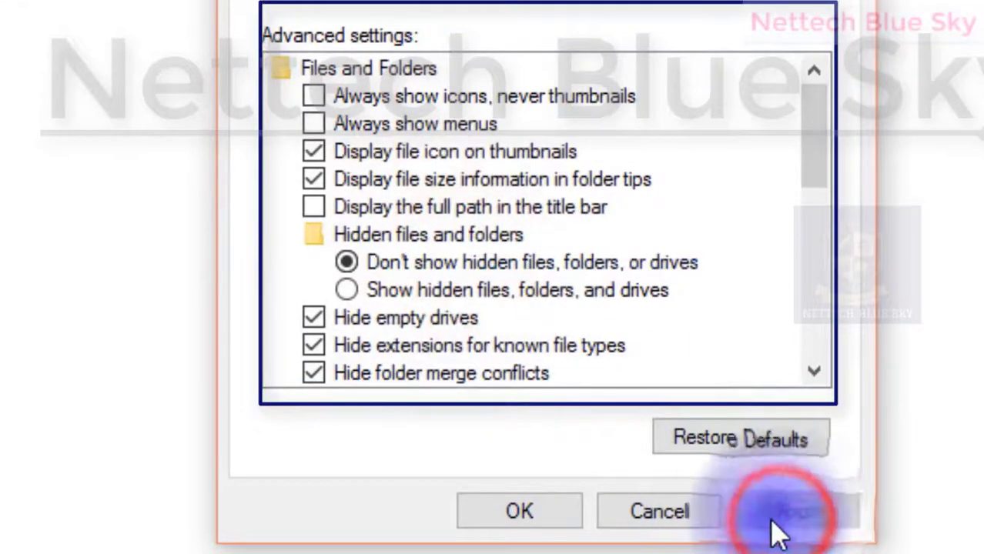
- Examine the remaining advanced settings, from hiding empty drives and known file extensions to showing the status bar
{"action": "left_click", "coordinate": [819, 147]}
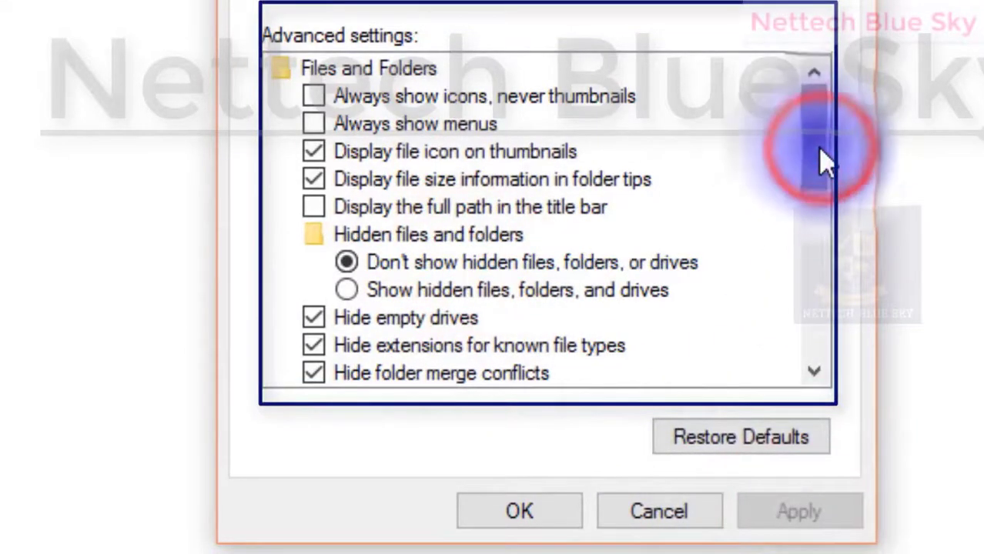
{"action": "left_click_drag", "start_coordinate": [819, 147], "coordinate": [812, 214]}
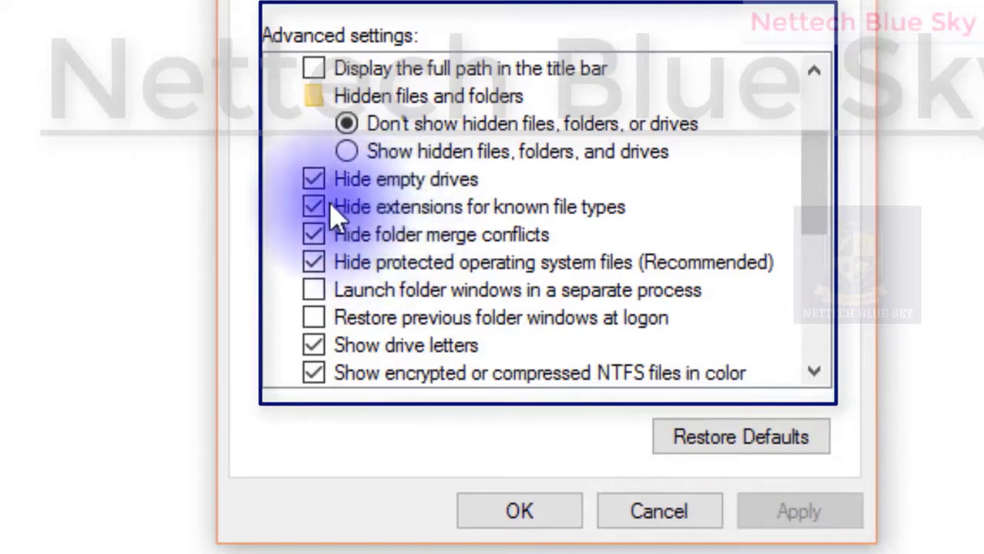
{"action": "left_click_drag", "start_coordinate": [805, 184], "coordinate": [814, 223]}
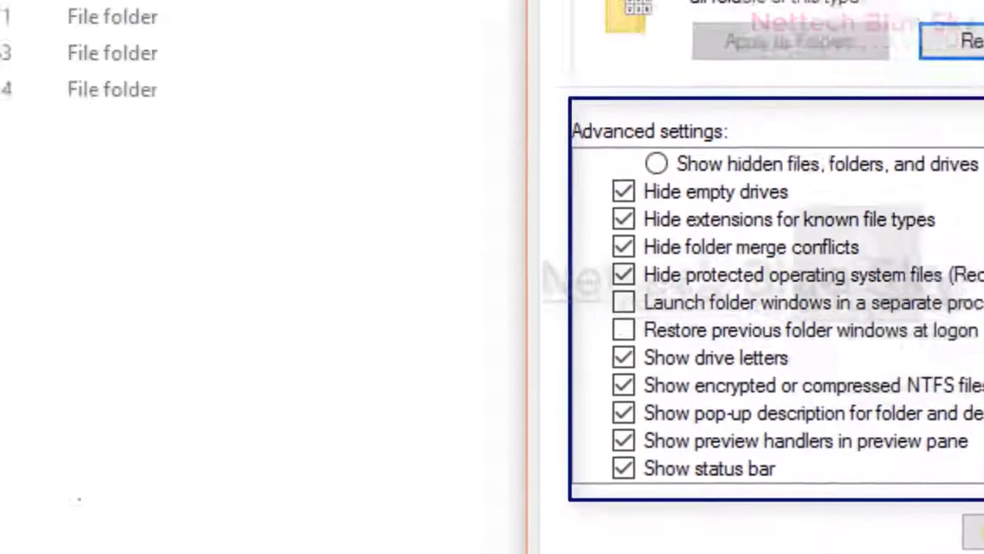
{"action": "key", "text": "Return"}
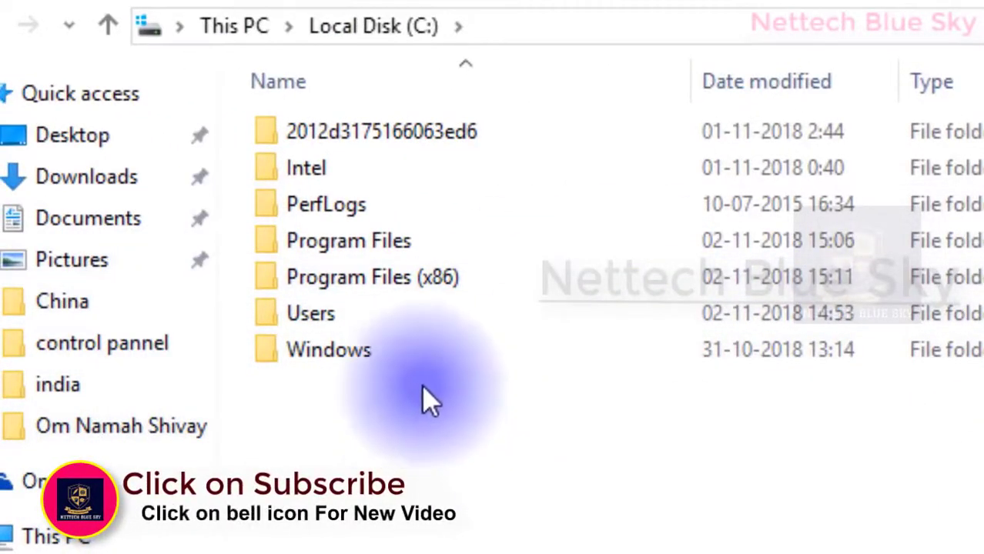
- View the Windows folder's properties and its advanced attributes for archiving, indexing, compression and encryption, closing them without changes
{"action": "right_click", "coordinate": [432, 353]}
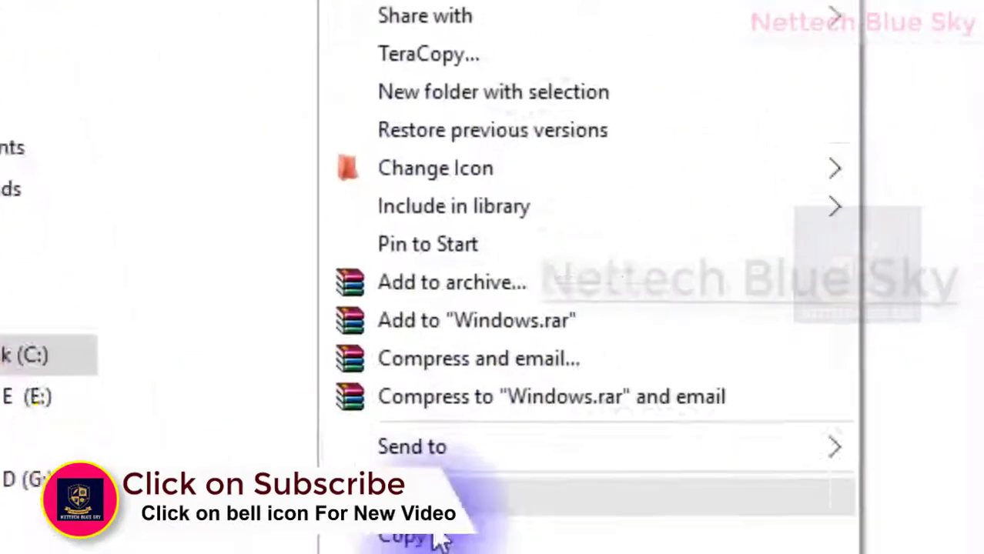
{"action": "left_click", "coordinate": [384, 500]}
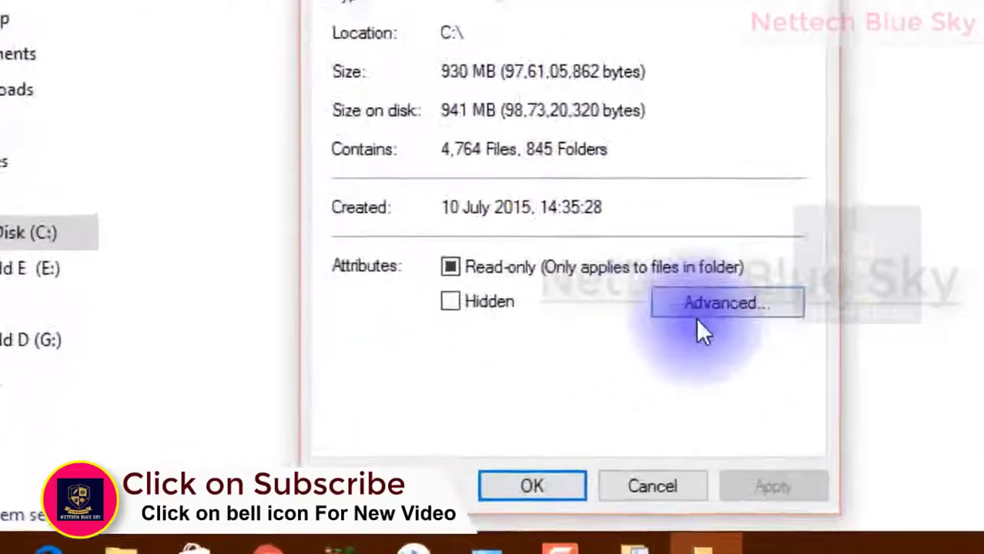
{"action": "left_click", "coordinate": [698, 310]}
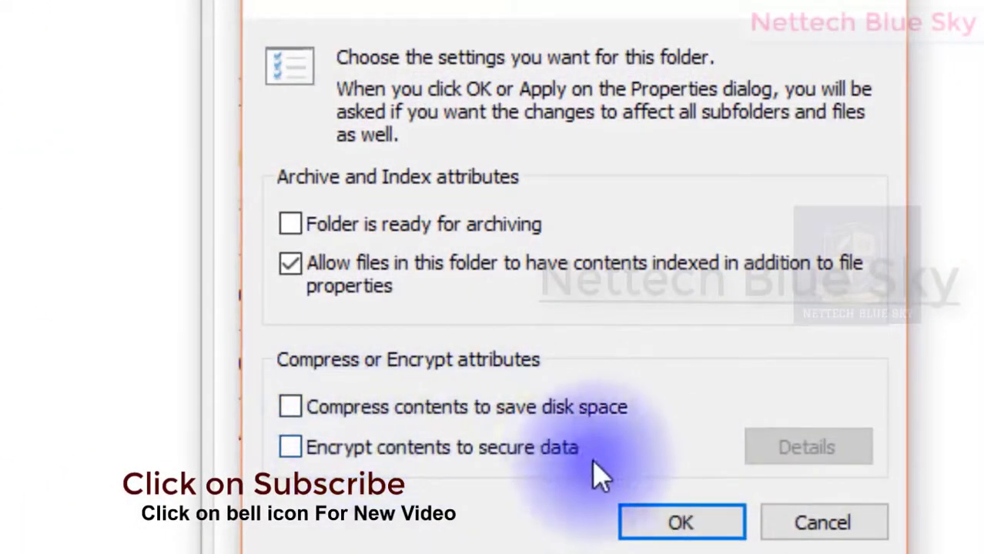
{"action": "left_click", "coordinate": [810, 520]}
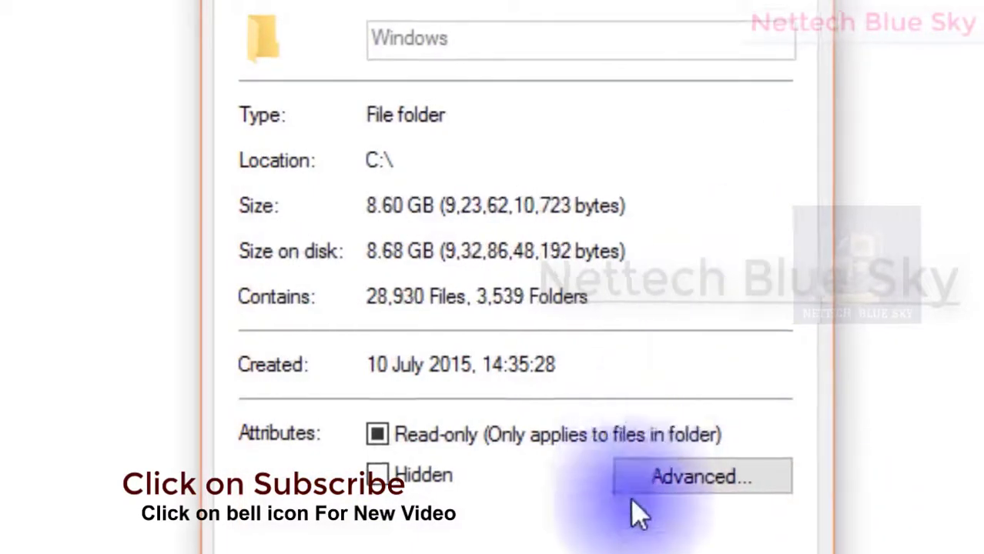
{"action": "left_click", "coordinate": [406, 527]}
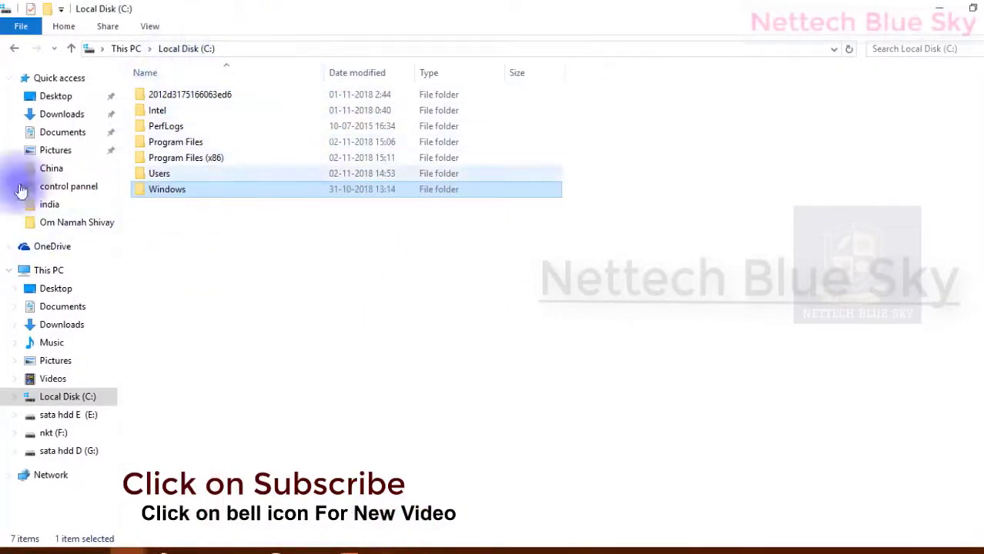
- Open sata hdd E (E:) and its movies folder from This PC, and return to This PC to open sata hdd D (G:)
{"action": "left_click", "coordinate": [34, 274]}
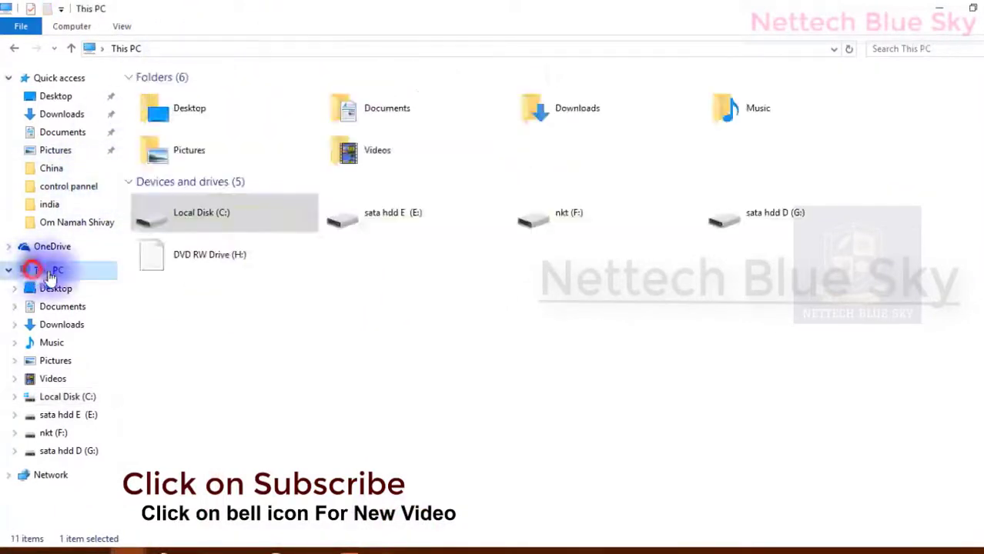
{"action": "double_click", "coordinate": [415, 220]}
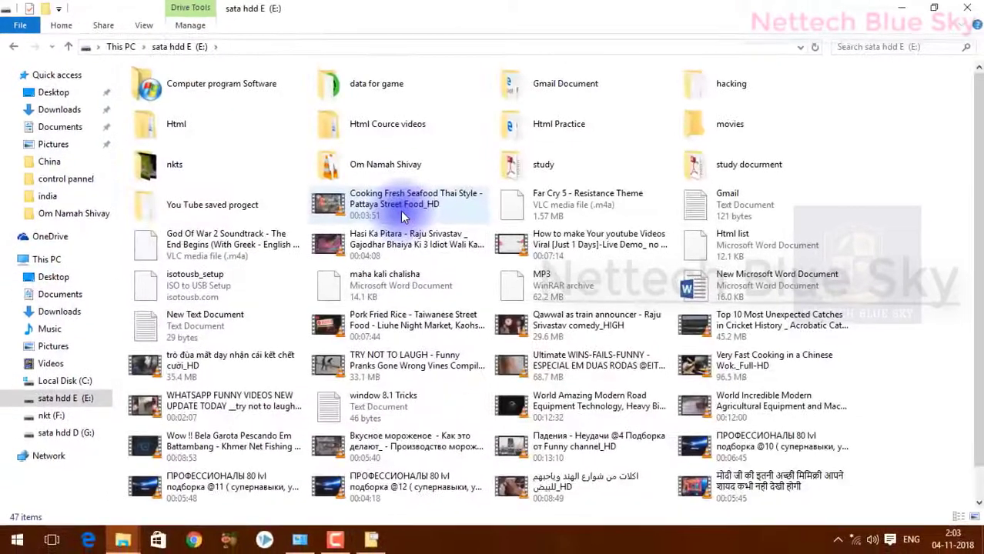
{"action": "double_click", "coordinate": [711, 127]}
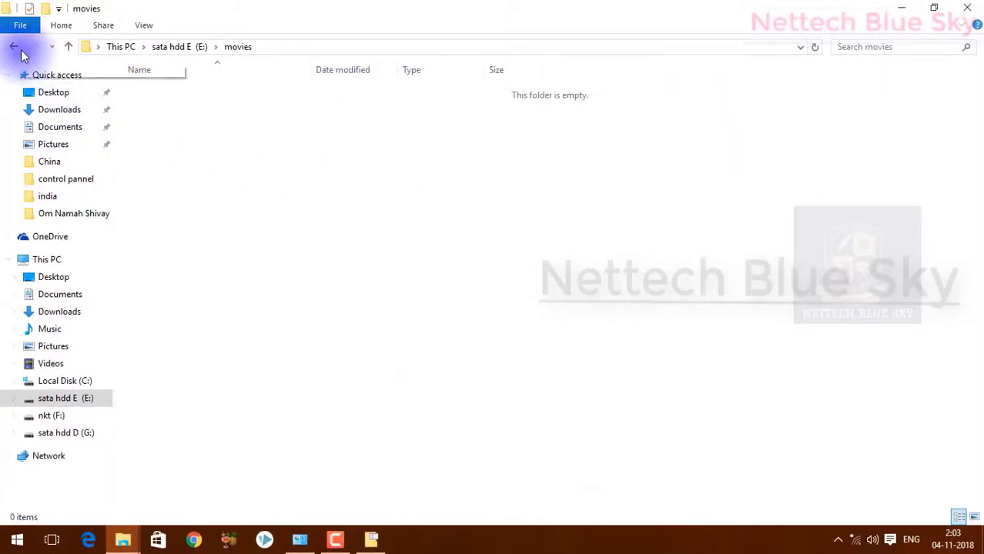
{"action": "left_click", "coordinate": [16, 48]}
{"action": "left_click", "coordinate": [43, 259]}
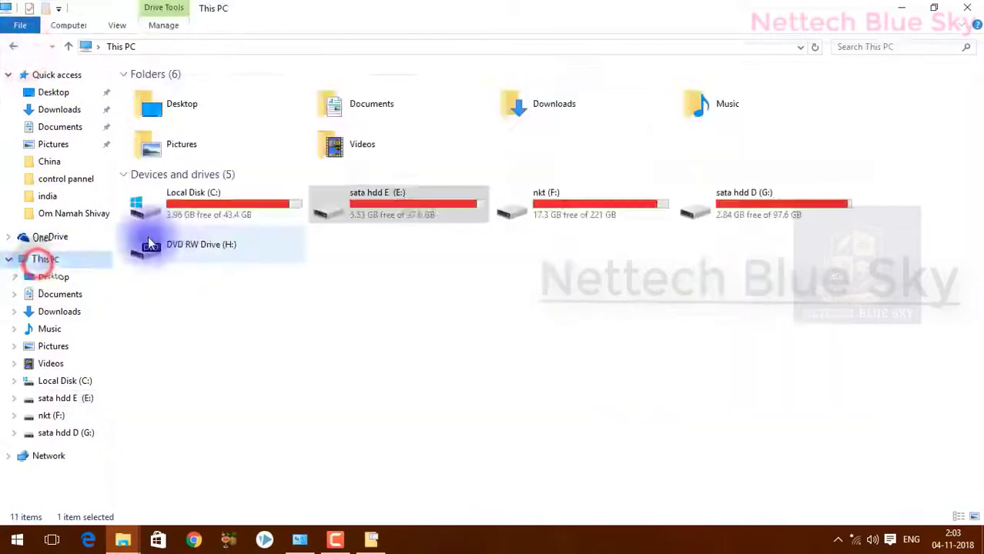
{"action": "double_click", "coordinate": [773, 222]}
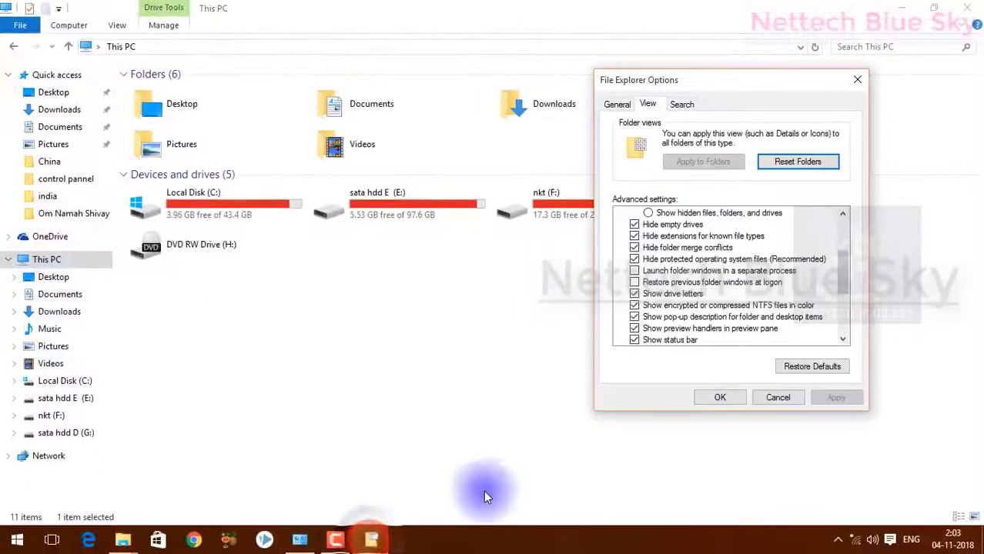
- Review the last advanced settings, and expand and collapse This PC, Documents and its Camtasia Studio and EA SPORTS folders in the folder tree
{"action": "left_click_drag", "start_coordinate": [843, 266], "coordinate": [840, 322]}
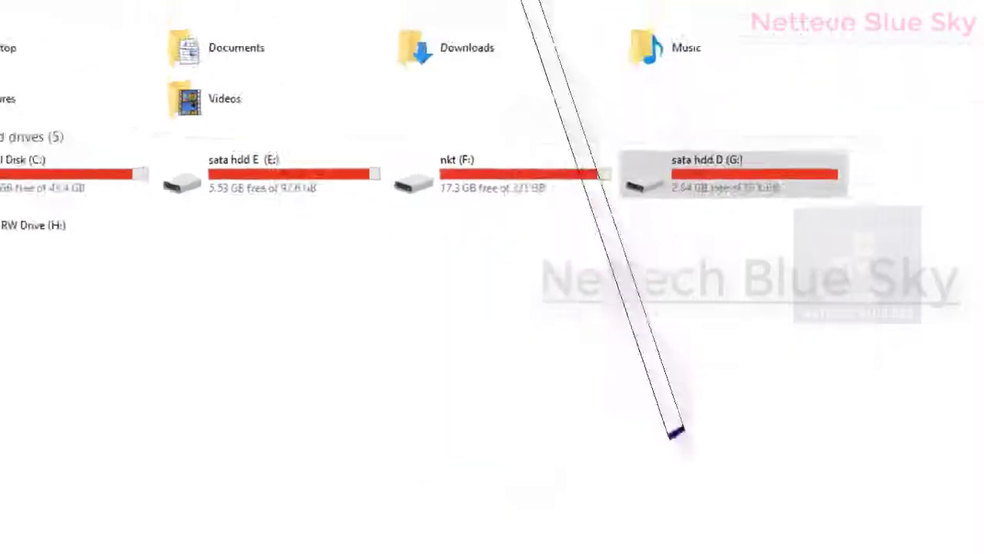
{"action": "left_click", "coordinate": [15, 262]}
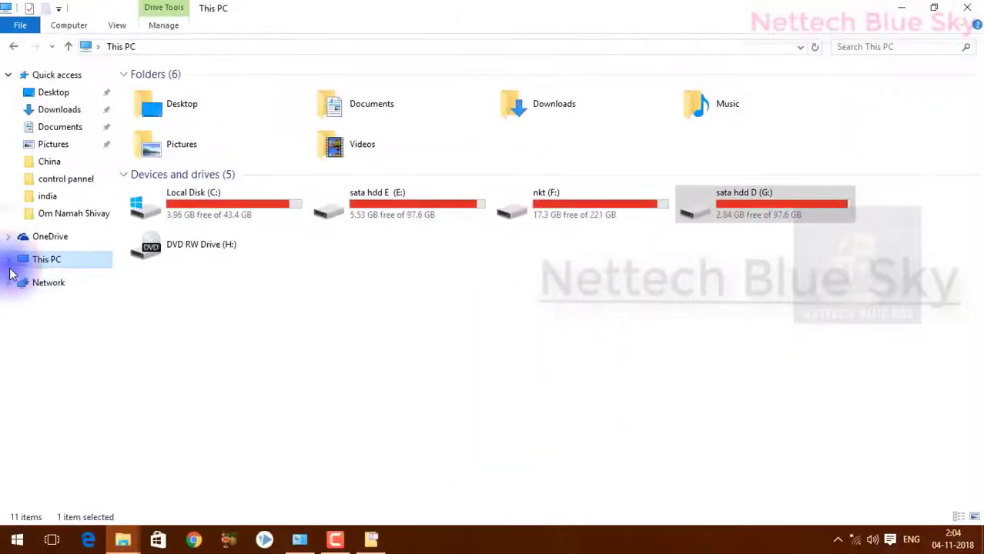
{"action": "left_click", "coordinate": [9, 262]}
{"action": "left_click", "coordinate": [14, 294]}
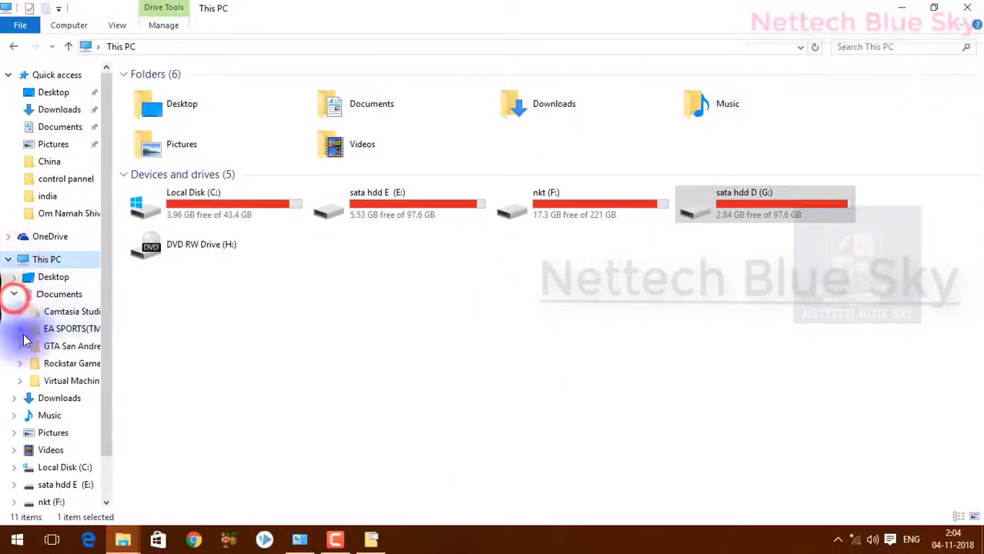
{"action": "left_click", "coordinate": [21, 312]}
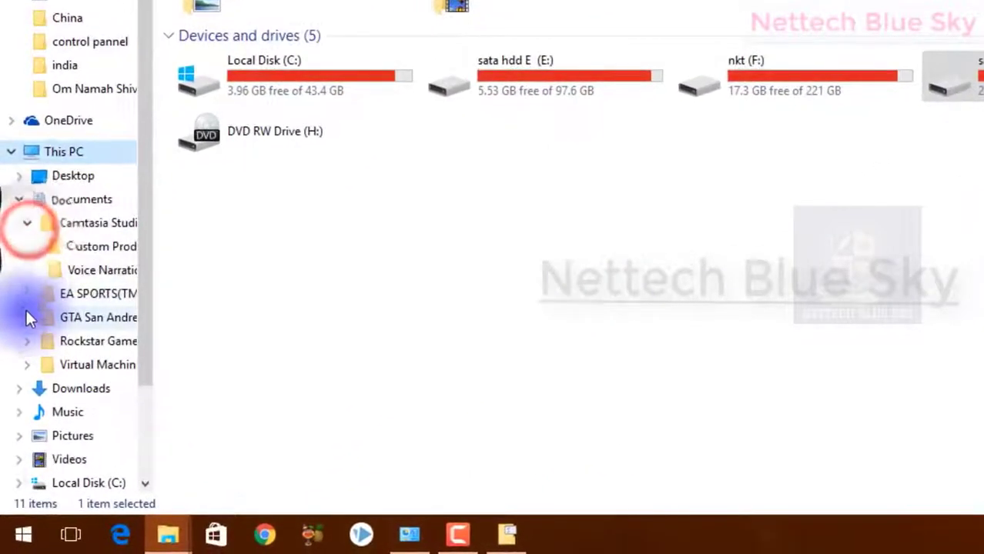
{"action": "left_click", "coordinate": [28, 297]}
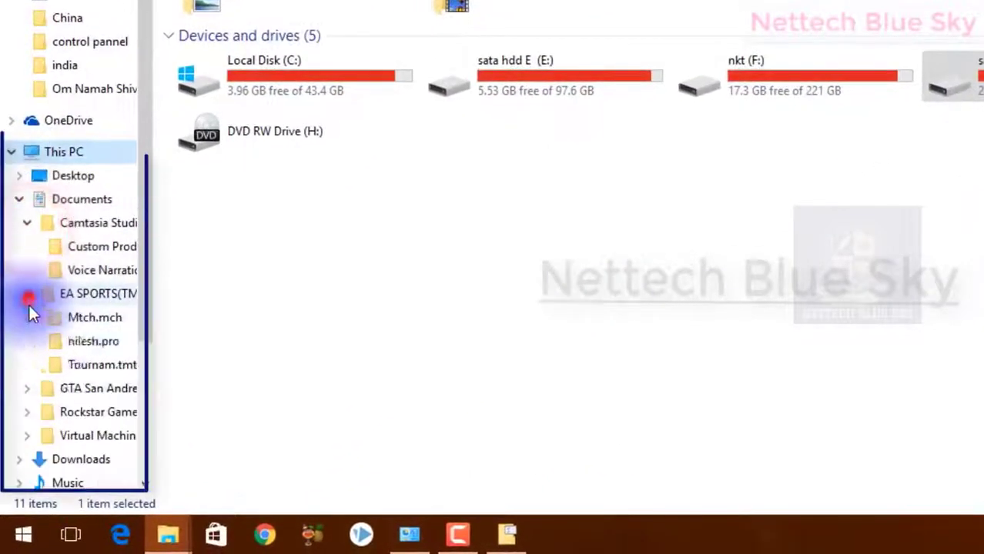
{"action": "left_click", "coordinate": [26, 293]}
{"action": "left_click", "coordinate": [27, 223]}
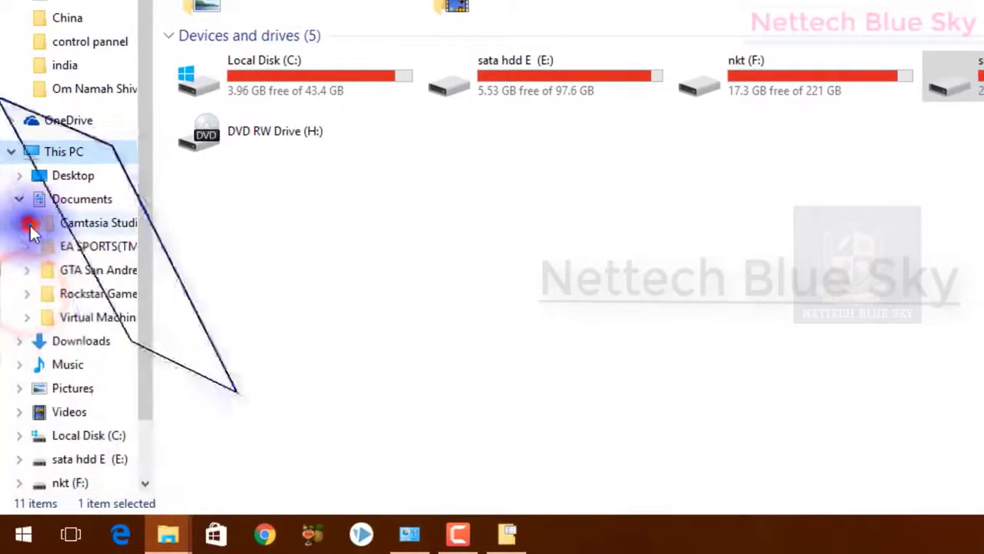
{"action": "left_click", "coordinate": [20, 200]}
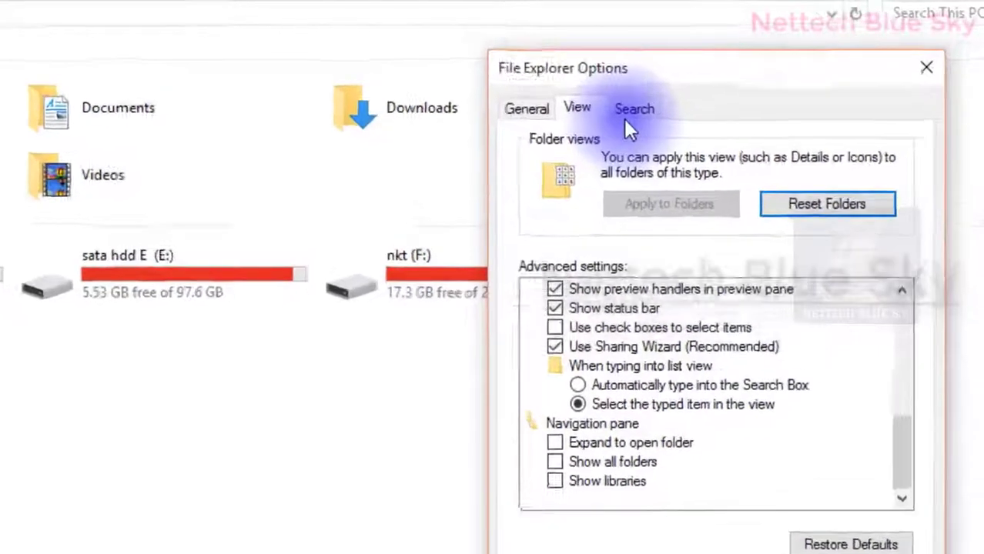
- Show the Search settings of File Explorer Options, move the dialog aside, and search This PC for "window"
{"action": "left_click", "coordinate": [697, 90]}
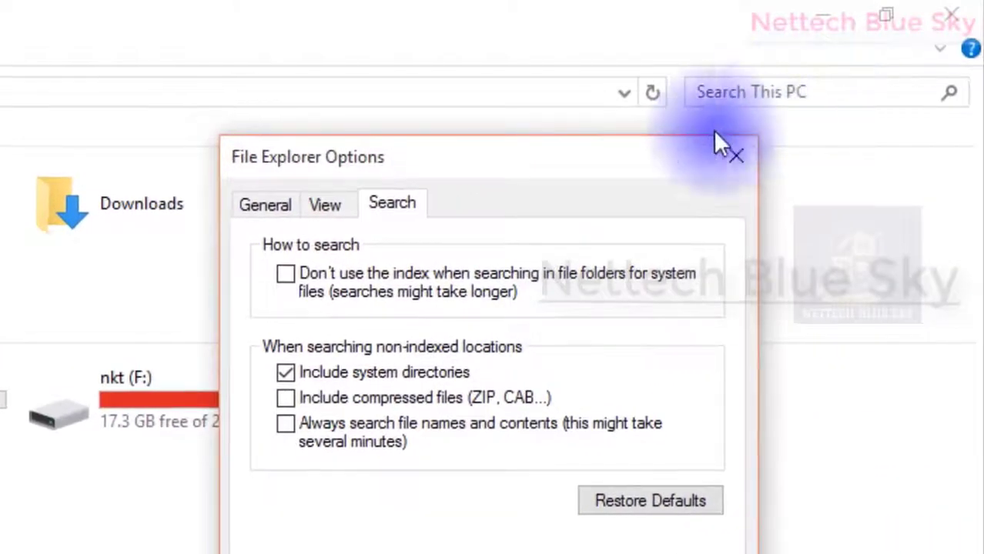
{"action": "left_click_drag", "start_coordinate": [648, 158], "coordinate": [234, 160]}
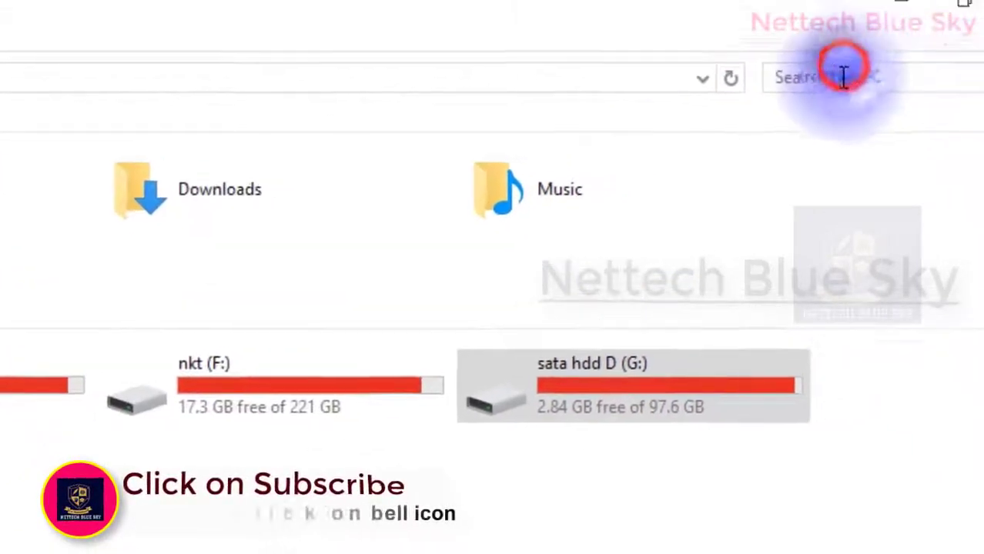
{"action": "left_click", "coordinate": [766, 92]}
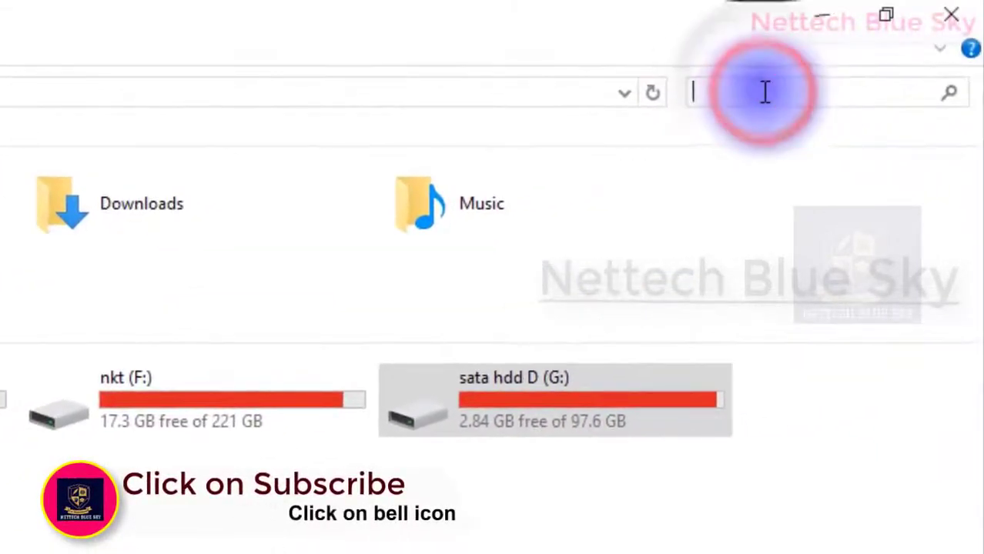
{"action": "type", "text": "window"}
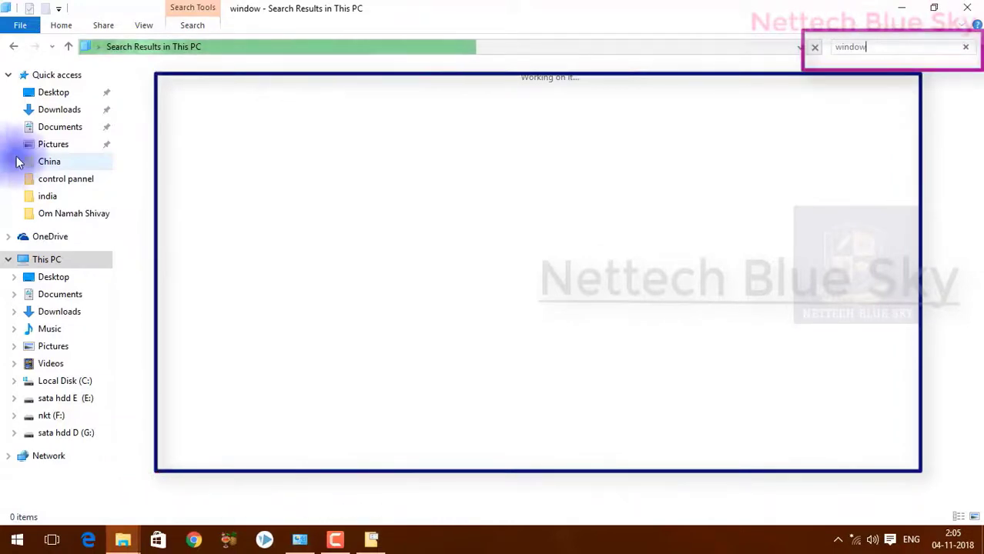
- Return to This PC, open Local Disk (C:) and search it for "windows"
{"action": "left_click", "coordinate": [371, 538]}
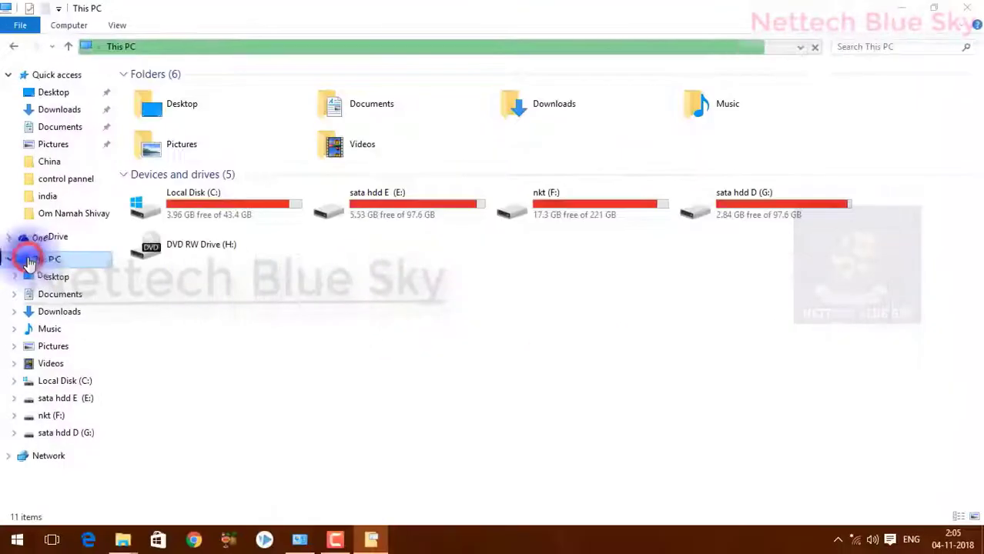
{"action": "double_click", "coordinate": [151, 206]}
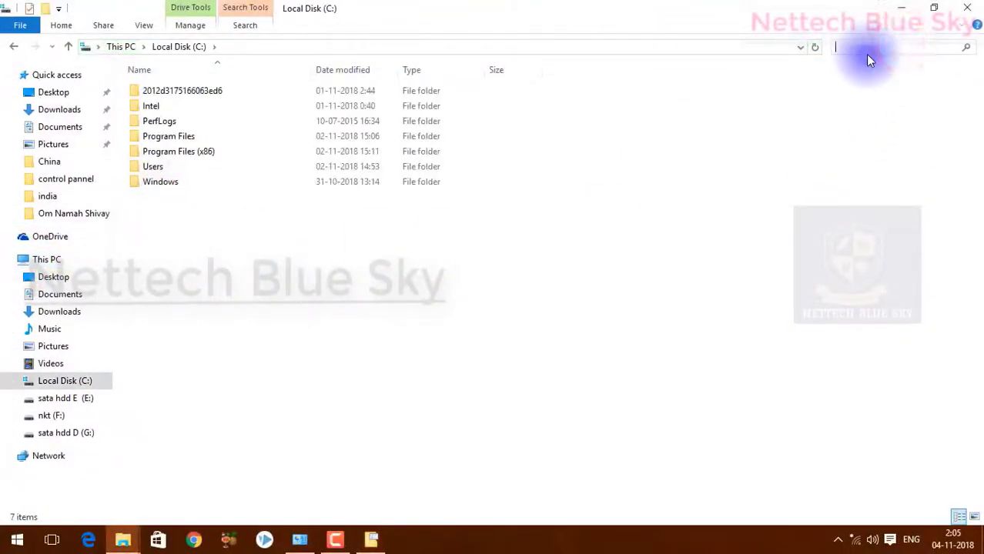
{"action": "type", "text": "windo"}
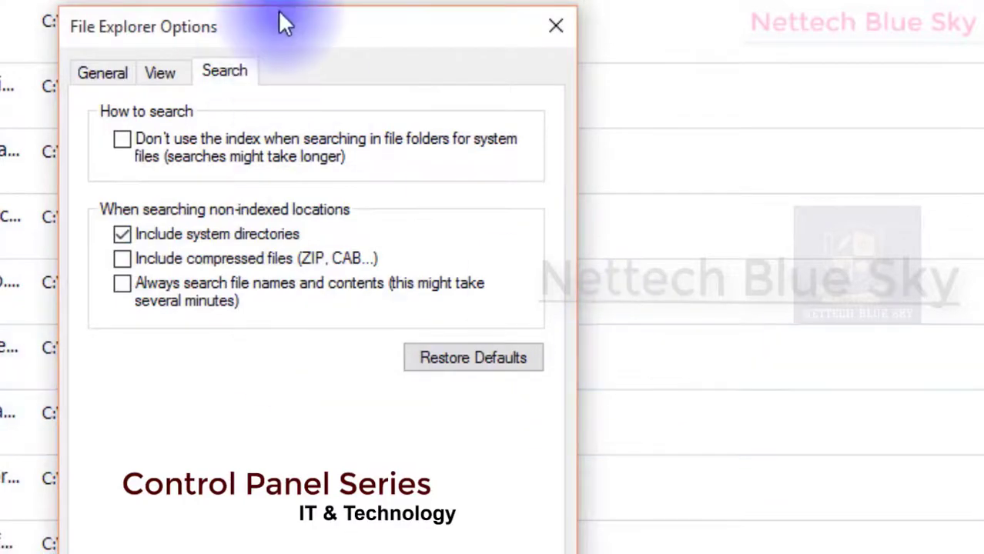
- Move the File Explorer Options dialog beside the search results, and enable and apply "Include compressed files (ZIP, CAB...)" for non-indexed locations
{"action": "left_click_drag", "start_coordinate": [279, 16], "coordinate": [503, 28]}
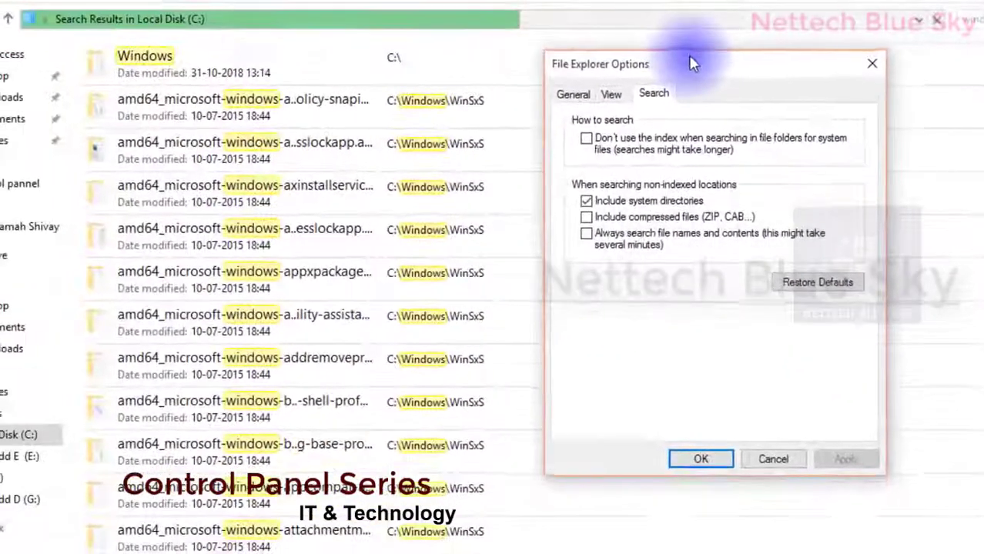
{"action": "left_click_drag", "start_coordinate": [690, 63], "coordinate": [690, 61]}
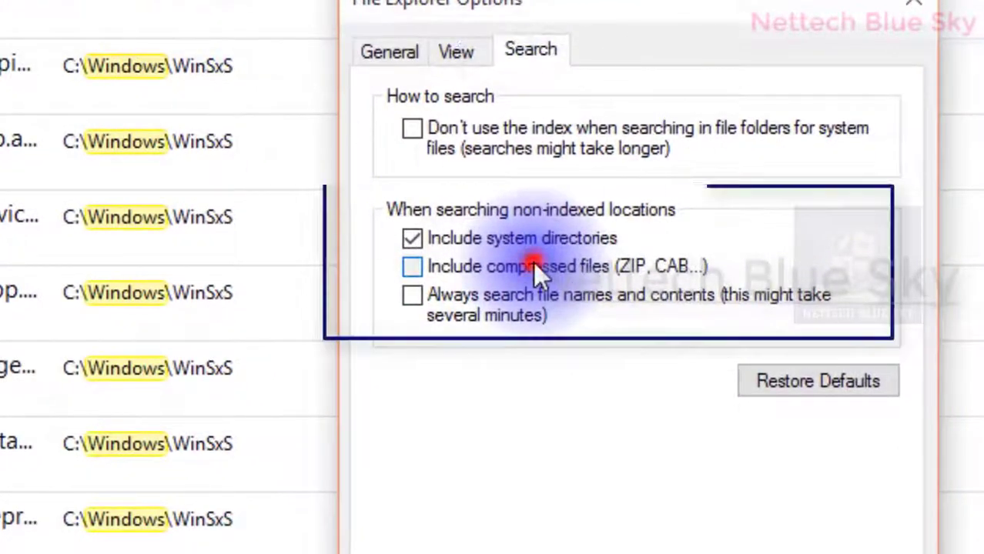
{"action": "left_click", "coordinate": [535, 266]}
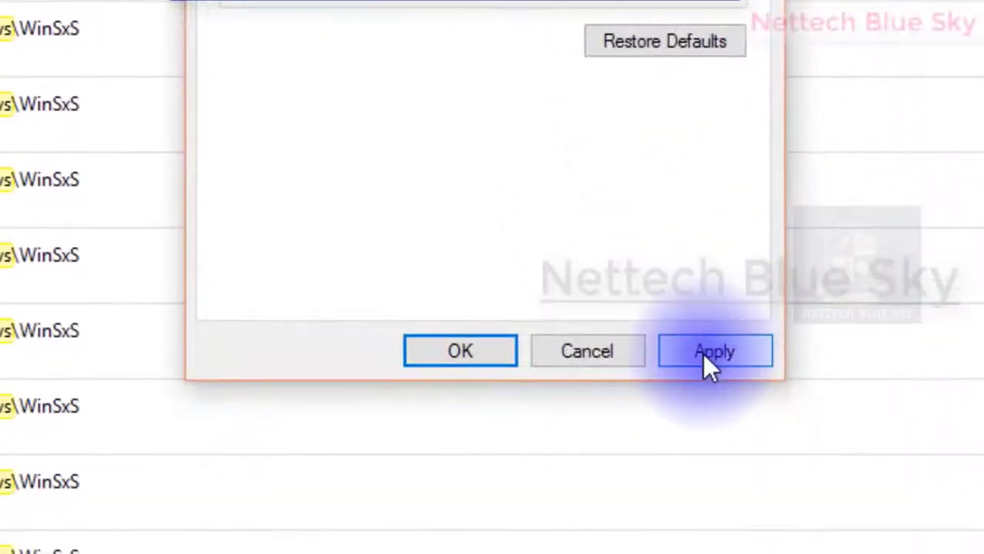
{"action": "left_click", "coordinate": [708, 352]}
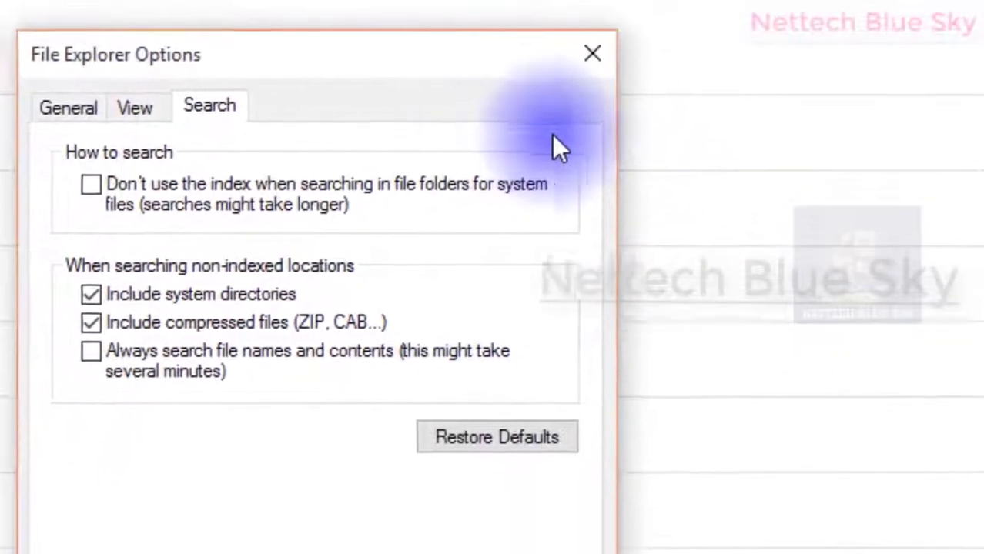
- Rerun the search on Local Disk (C:) with the same term, and clear it to return to the drive's folders
{"action": "left_click", "coordinate": [710, 97]}
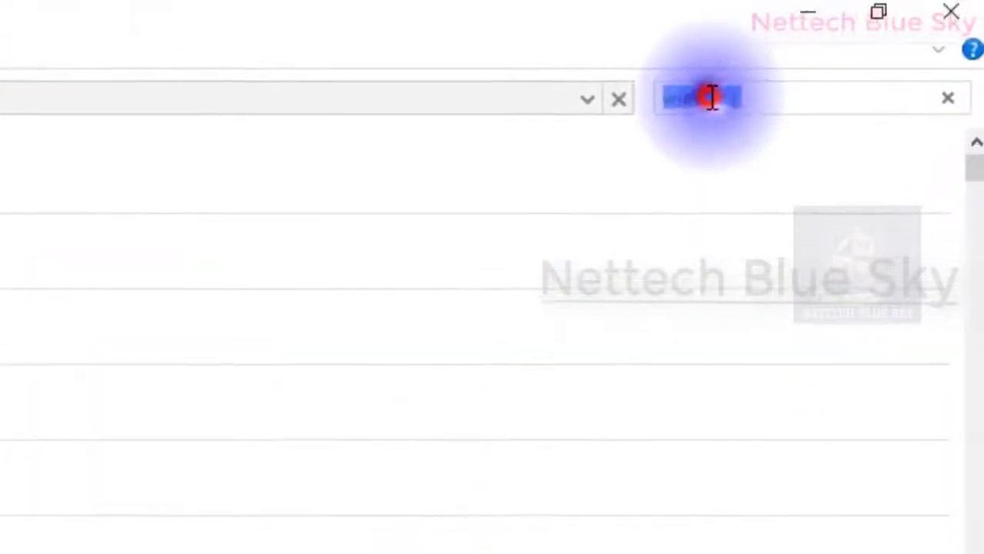
{"action": "key", "text": "Return"}
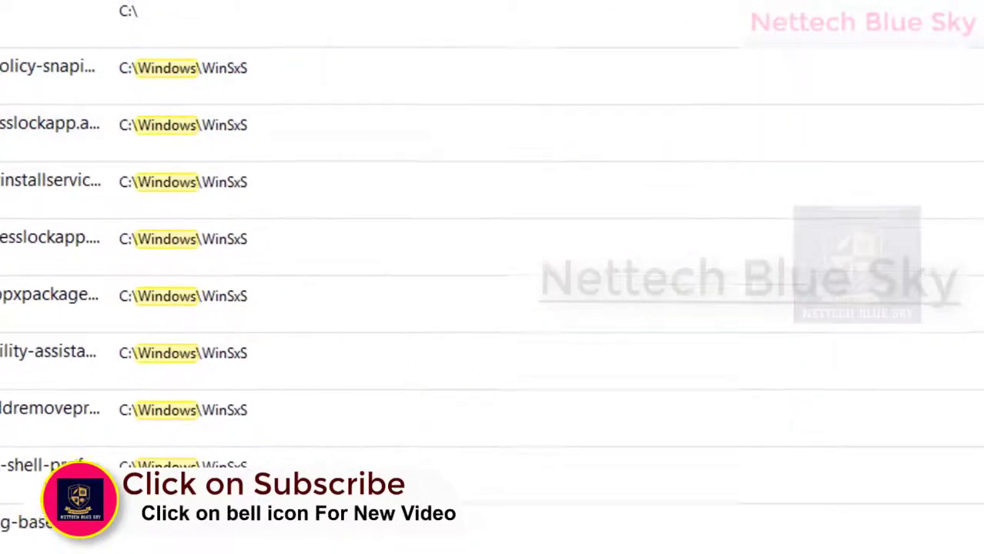
{"action": "left_click", "coordinate": [966, 48]}
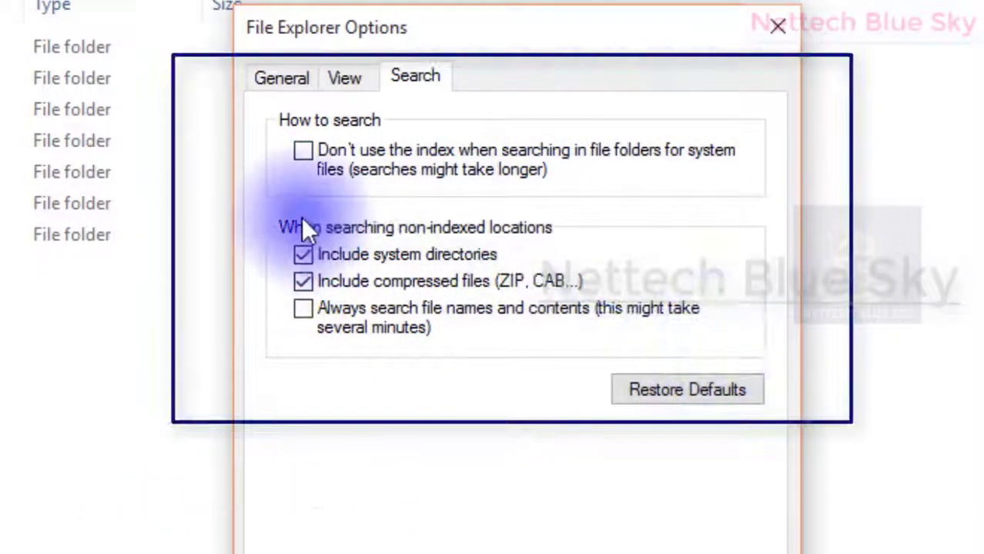
- Review the General and View settings once more, and switch to All Control Panel Items and back to File Explorer Options
{"action": "left_click", "coordinate": [298, 77]}
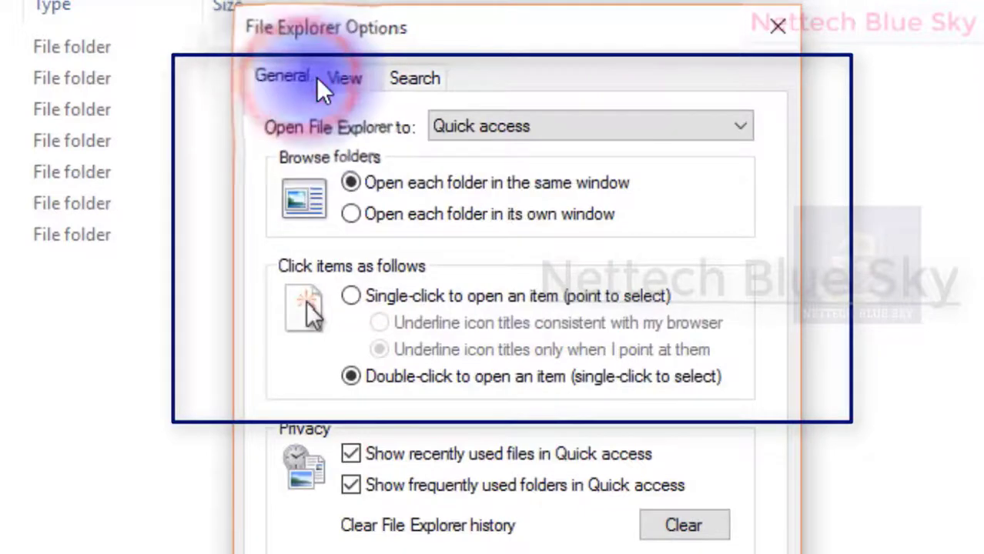
{"action": "left_click", "coordinate": [323, 80]}
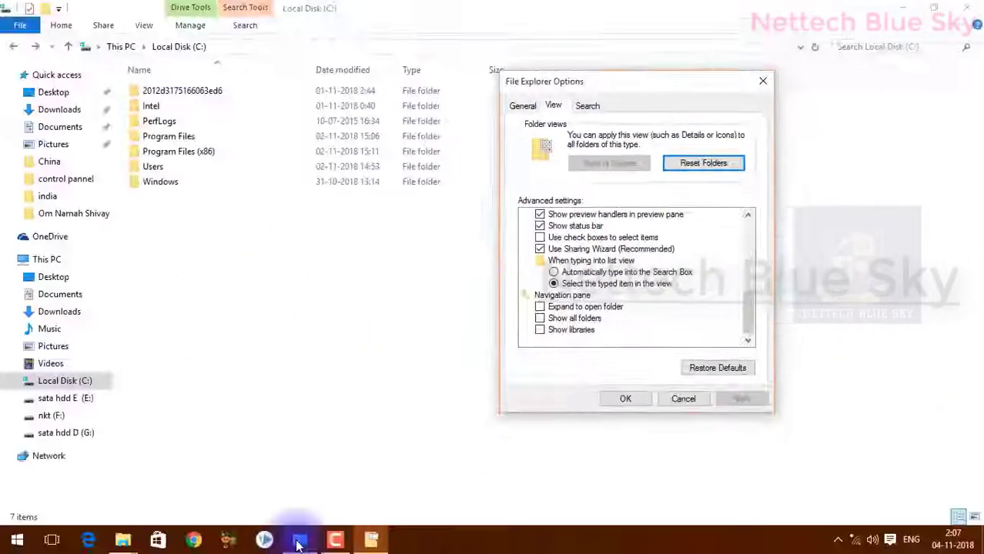
{"action": "left_click", "coordinate": [306, 539]}
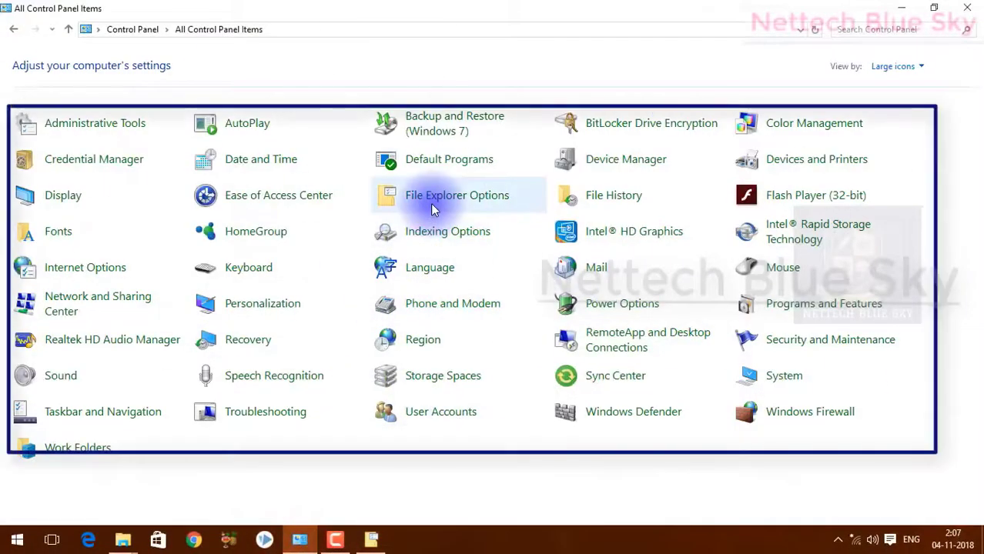
{"action": "left_click", "coordinate": [383, 544]}
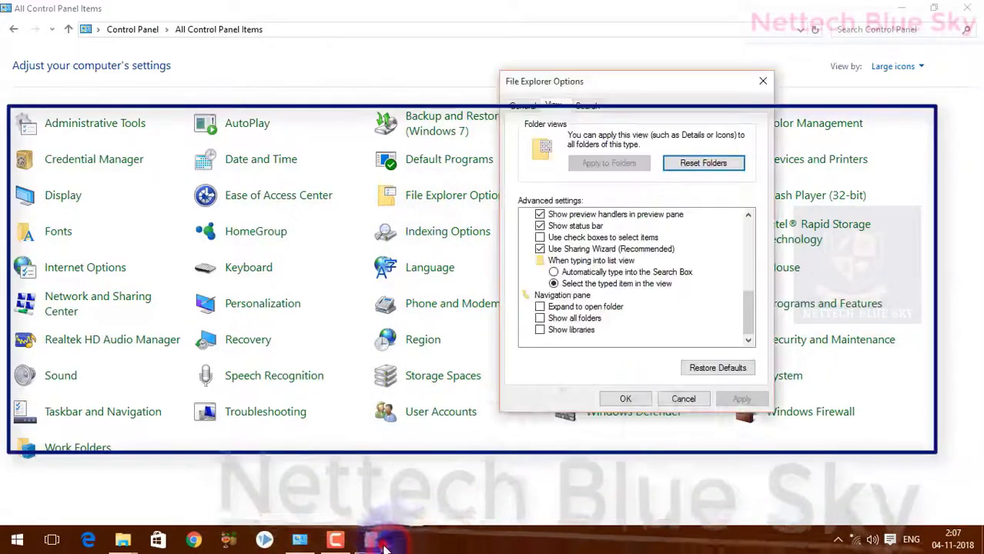
{"action": "left_click", "coordinate": [439, 501]}
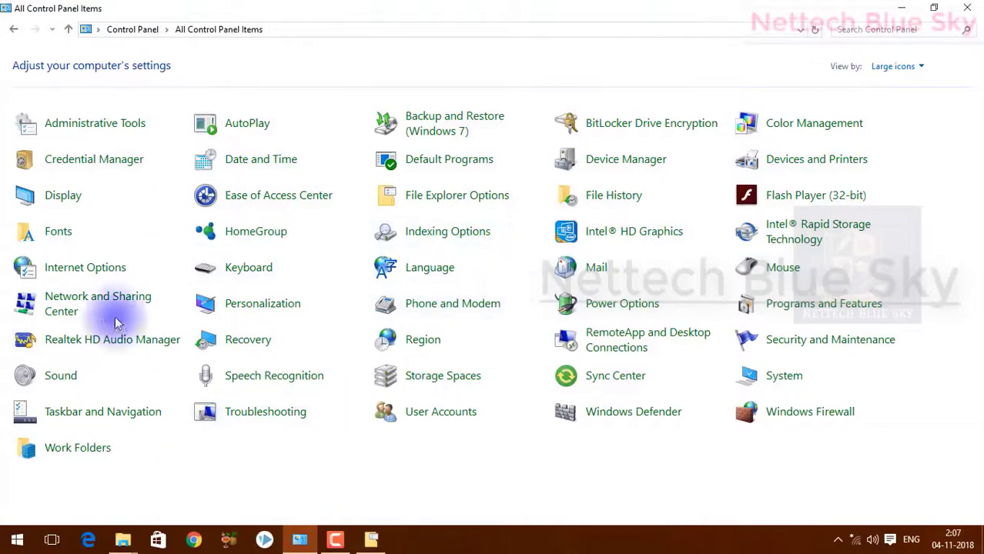
{"action": "left_click", "coordinate": [373, 540]}
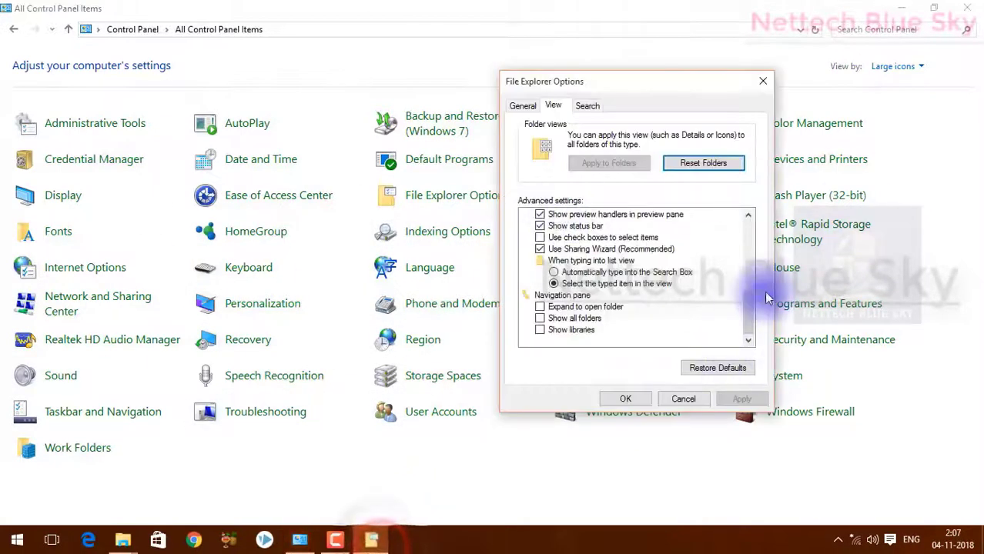